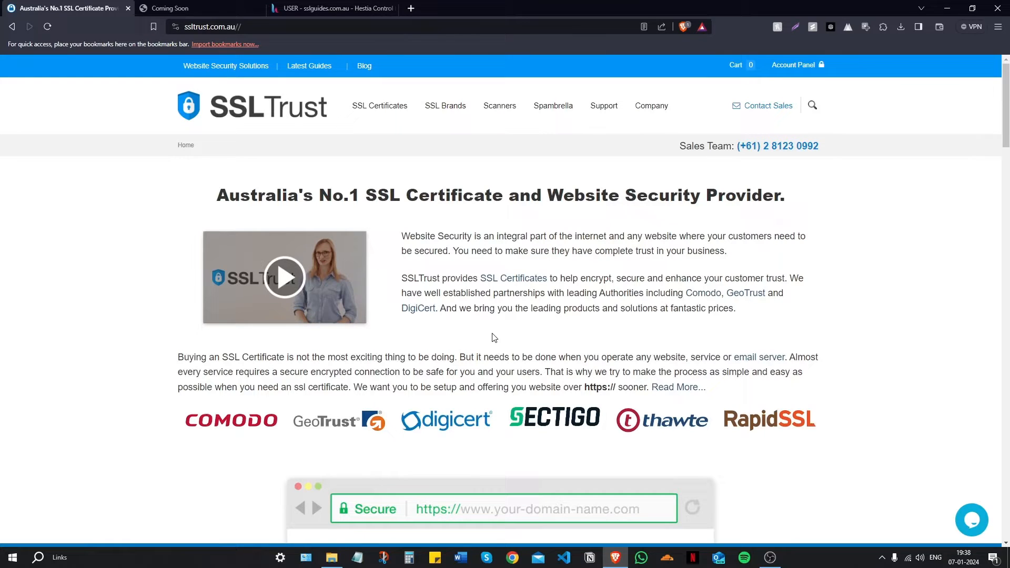
Step: Check the sslguides.com.au site's connection security details, then view the Hestia control panel
left_click(167, 9)
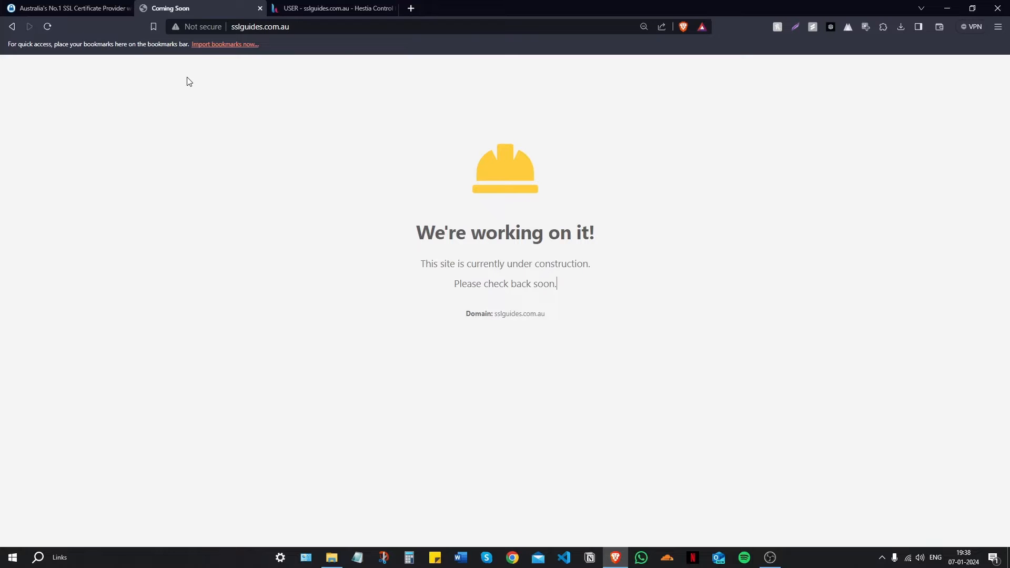
left_click(200, 27)
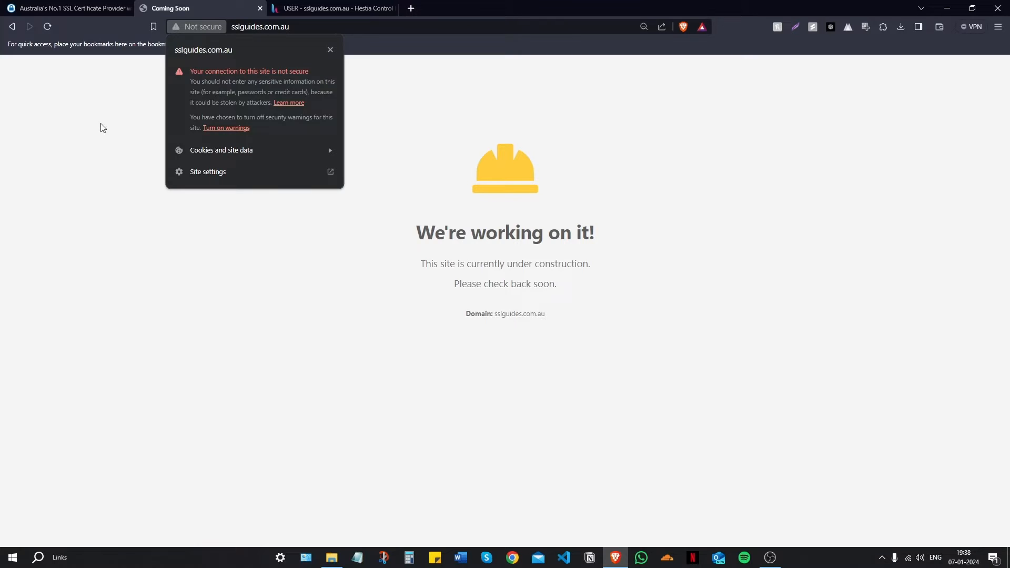
left_click(104, 138)
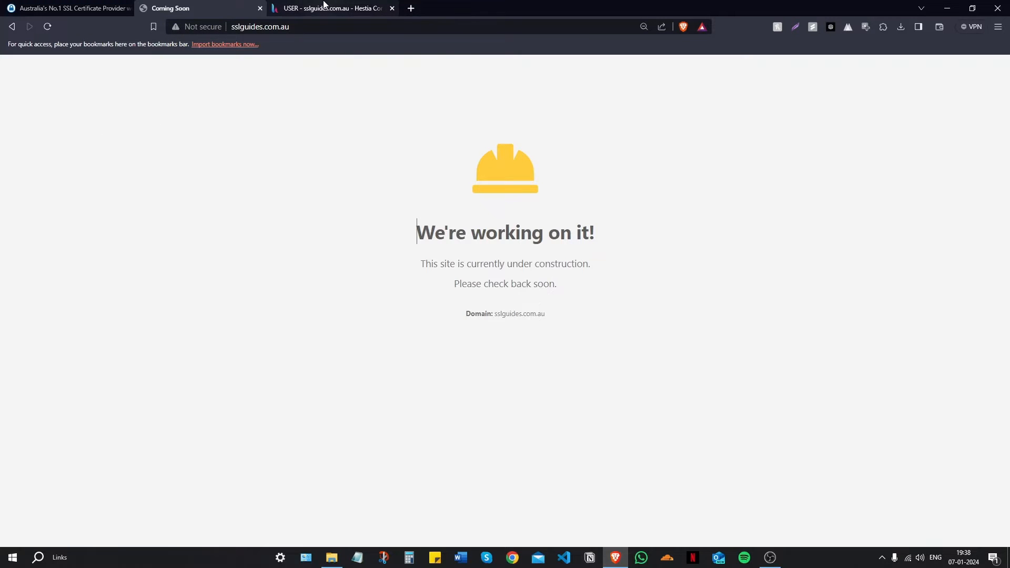
left_click(324, 7)
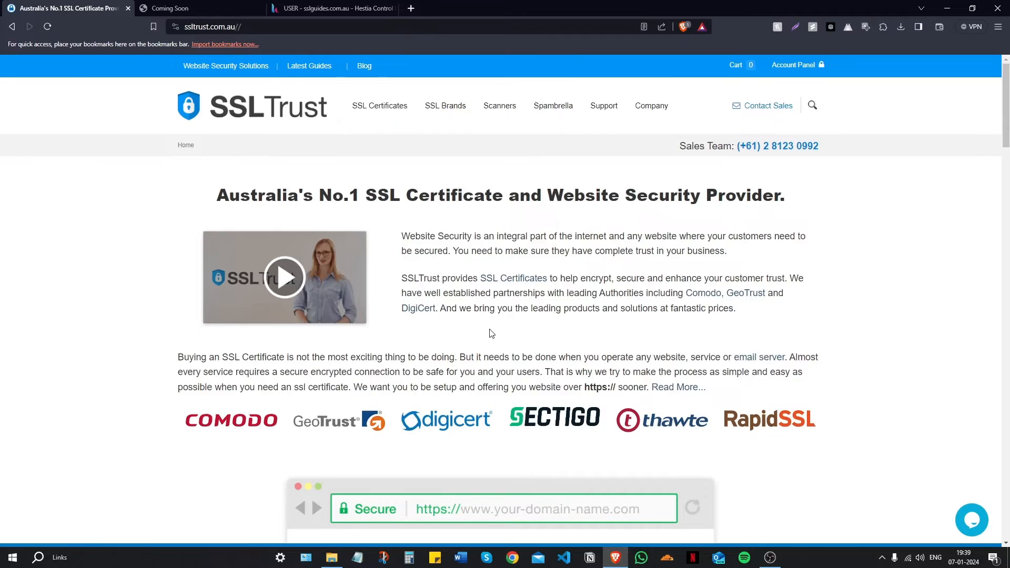
Step: Open the CSR and Key Generator tool from SSLTrust's footer under Tools and Services
scroll(491, 333, "down", 8)
scroll(490, 333, "down", 20)
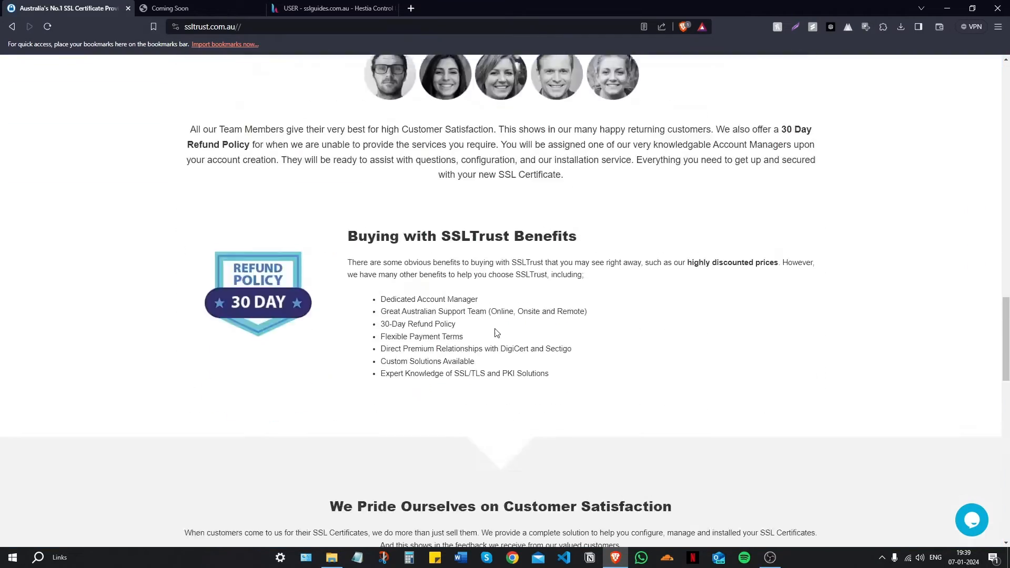
scroll(491, 336, "down", 5)
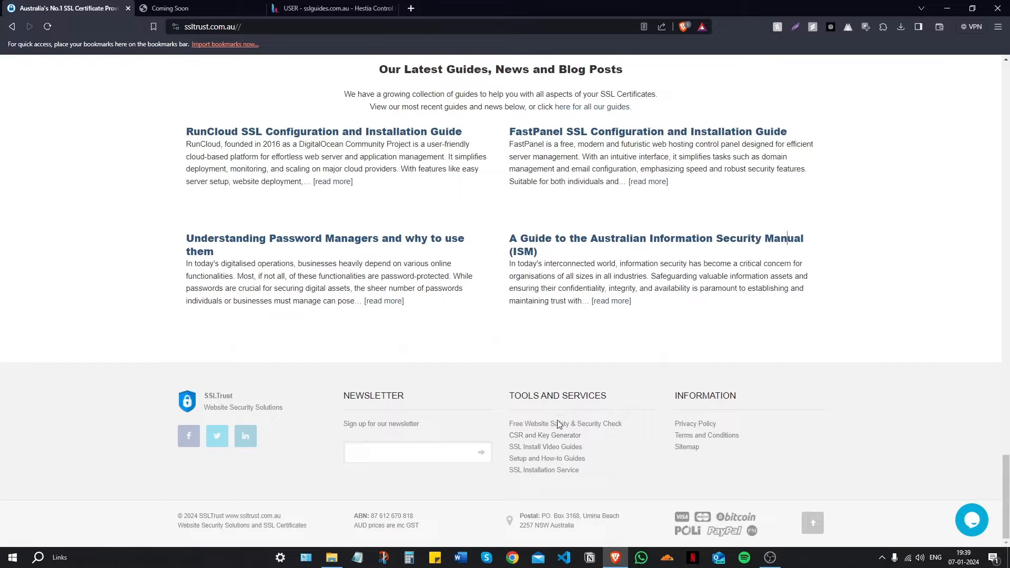
left_click(559, 439)
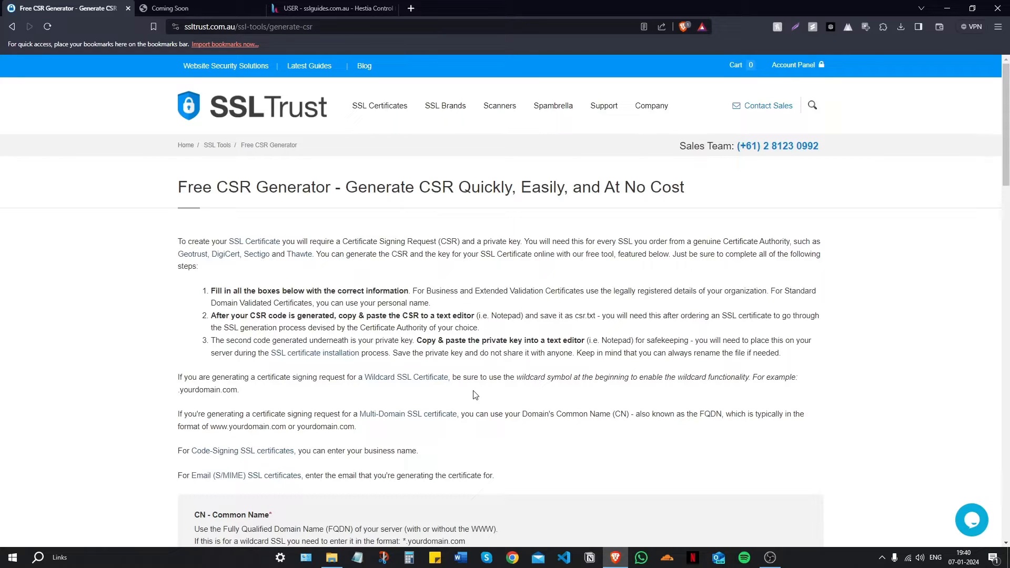
Step: Enter Common Name sslguides.com.au, organization SSLTrust and organization unit IT
scroll(475, 395, "down", 5)
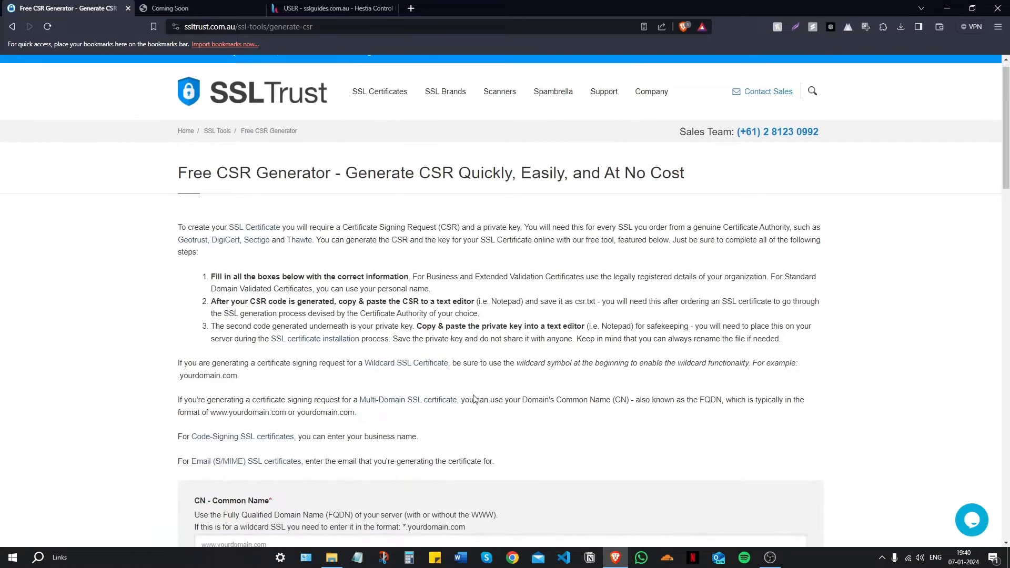
left_click(266, 288)
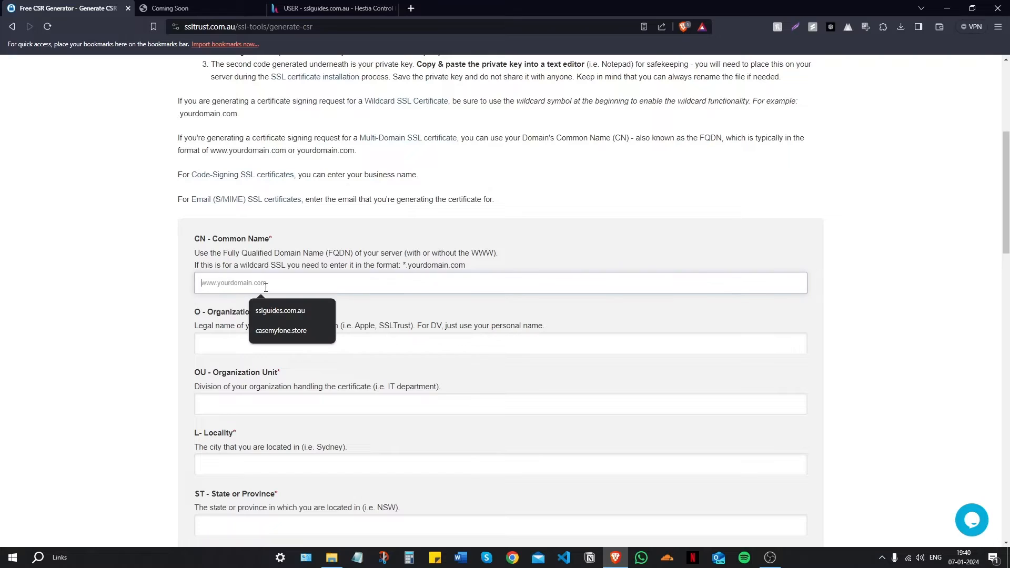
type("sslg")
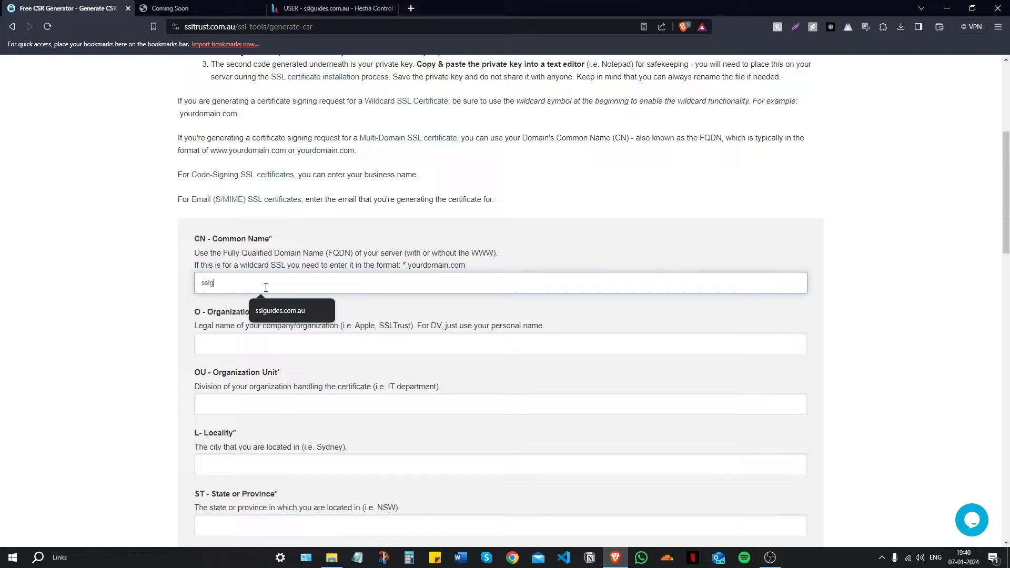
type("uides.com.au")
scroll(266, 289, "down", 2)
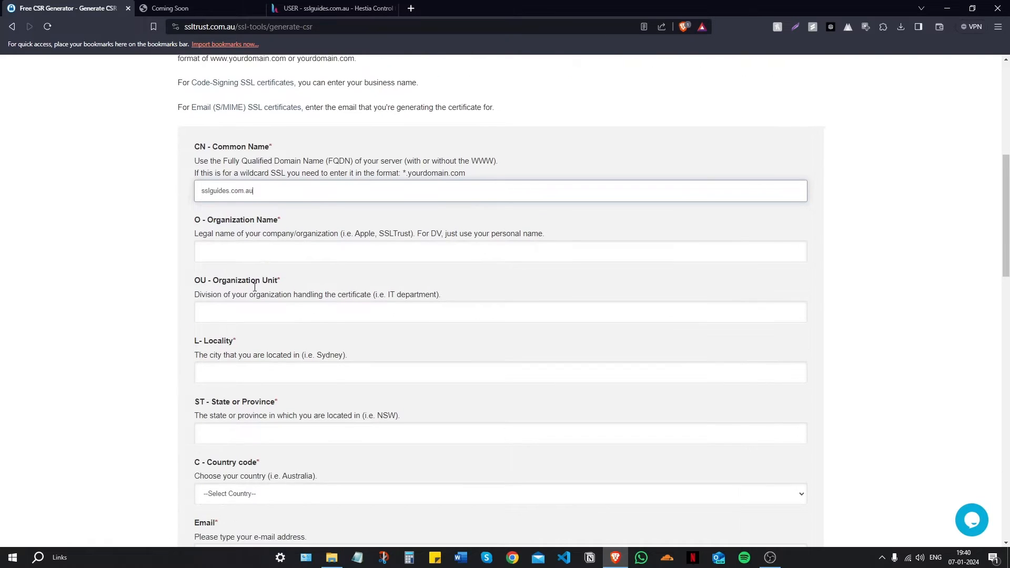
left_click(247, 253)
type("SSL")
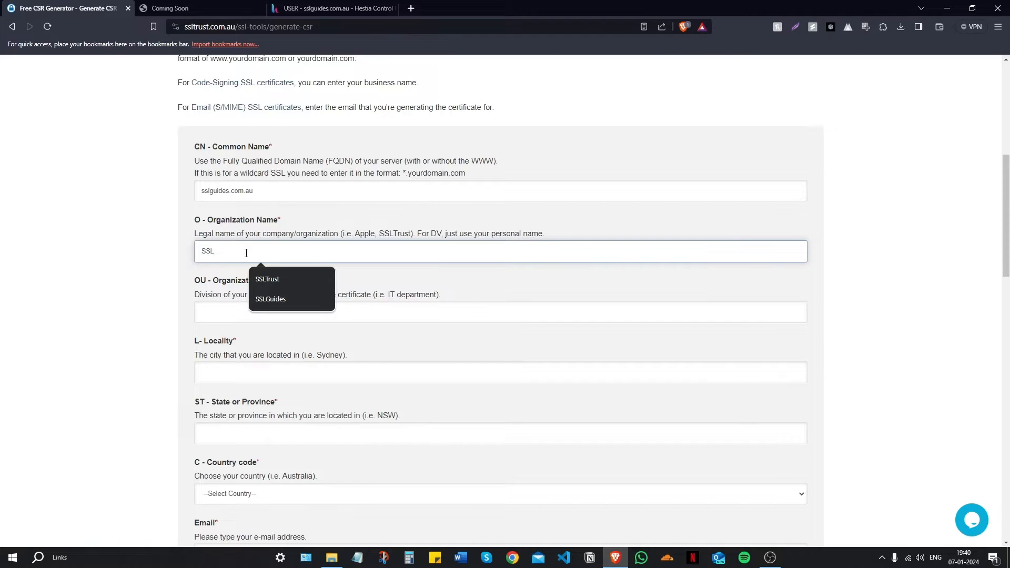
type("Tru")
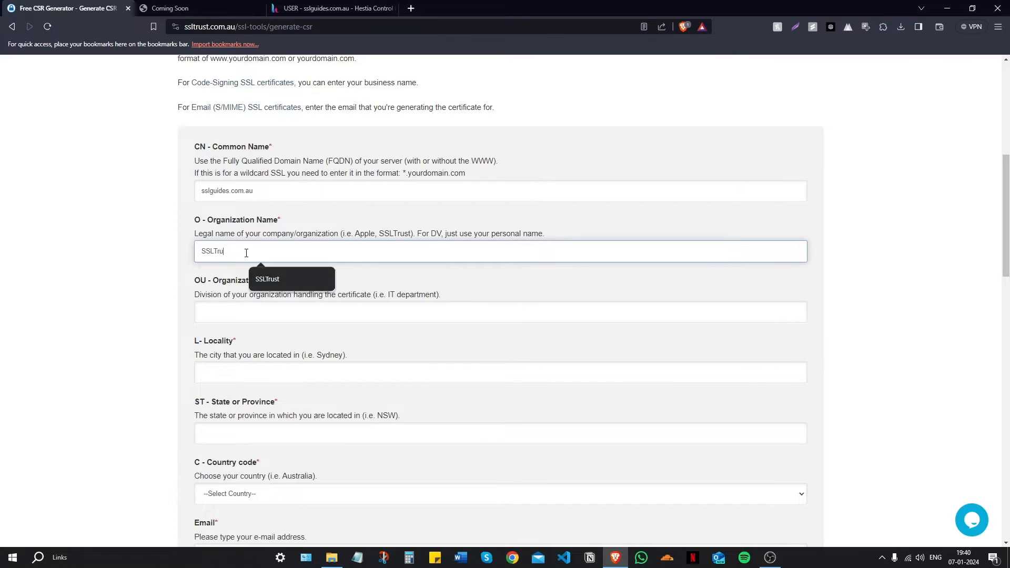
type("st")
left_click(242, 321)
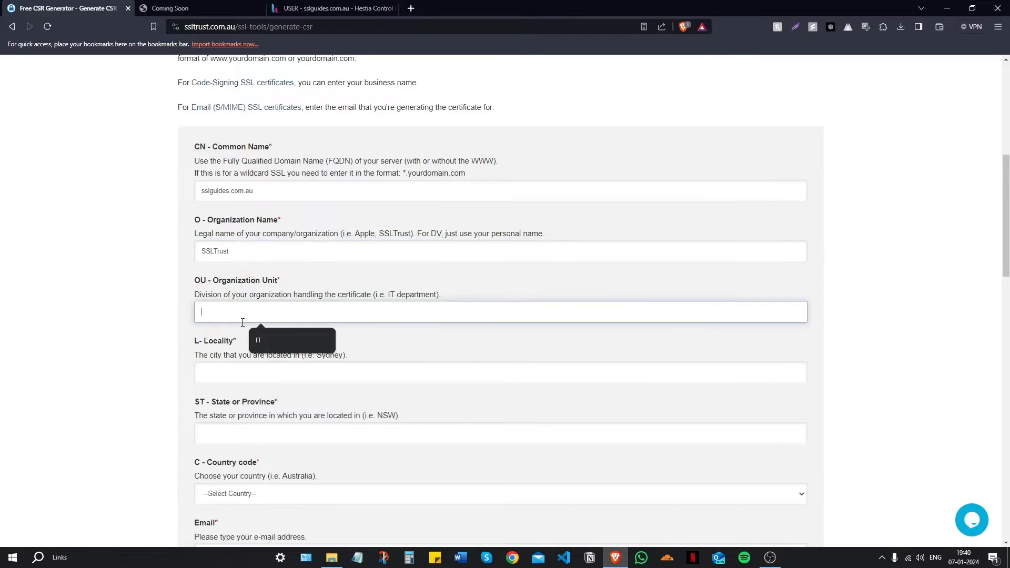
key("Down")
key("Return")
Step: Set locality Sydney, state NSW, country Australia, and fill in the saved contact e-mail
left_click(252, 372)
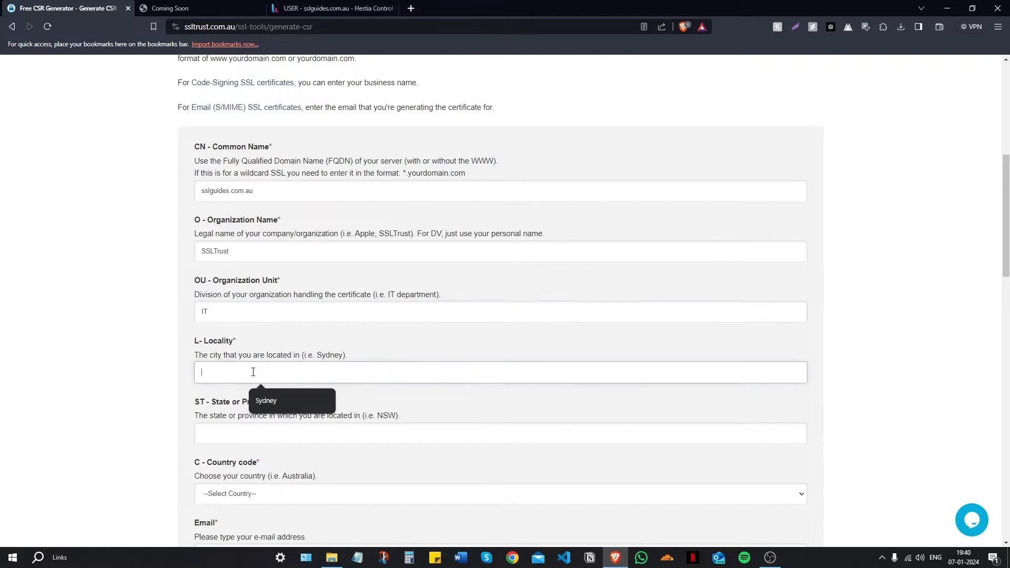
type("Sydney")
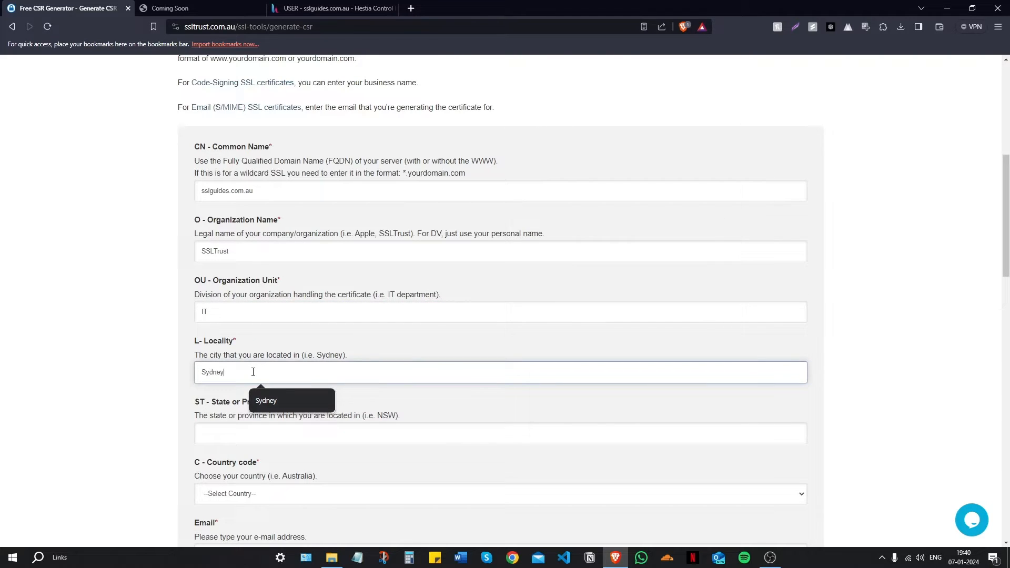
key("Tab")
type("NSW")
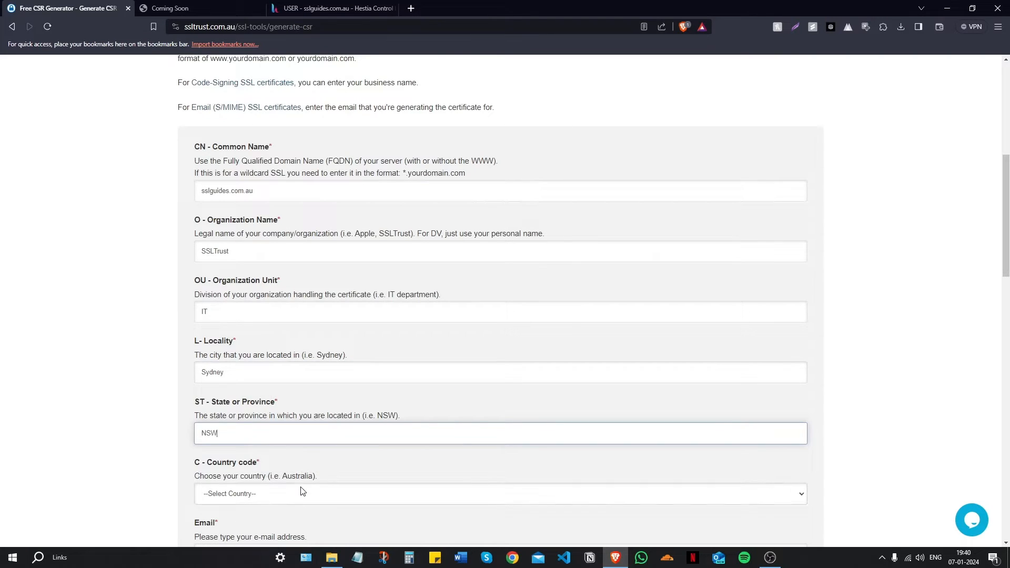
left_click(746, 494)
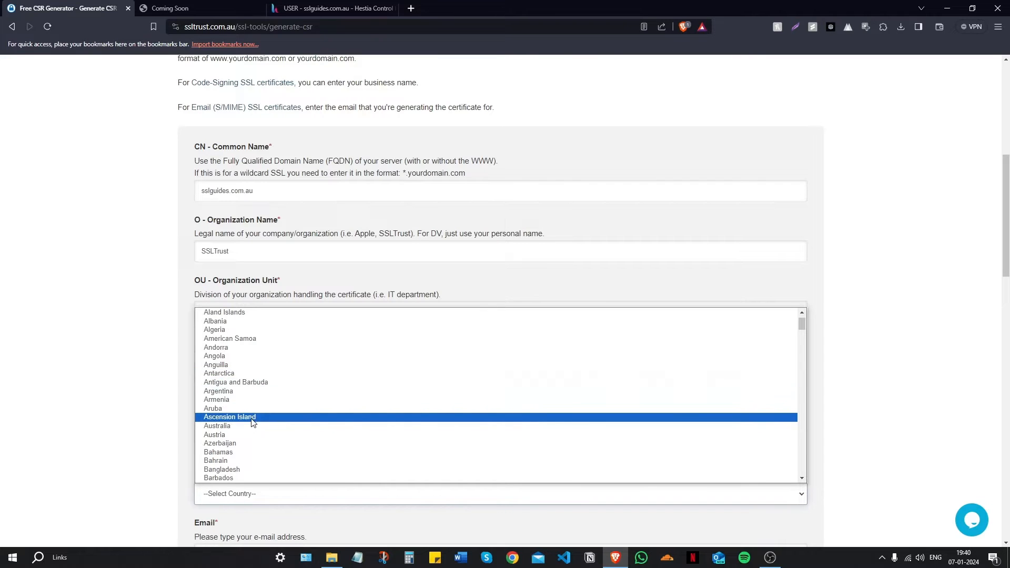
left_click(250, 426)
scroll(269, 379, "down", 3)
left_click(269, 372)
type("ssl.")
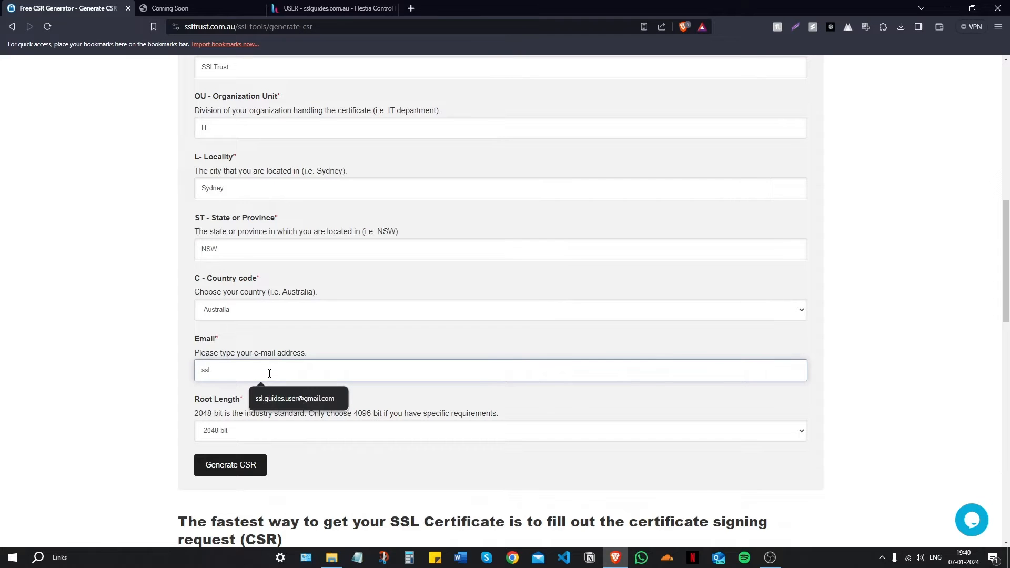
left_click(273, 397)
scroll(223, 315, "down", 2)
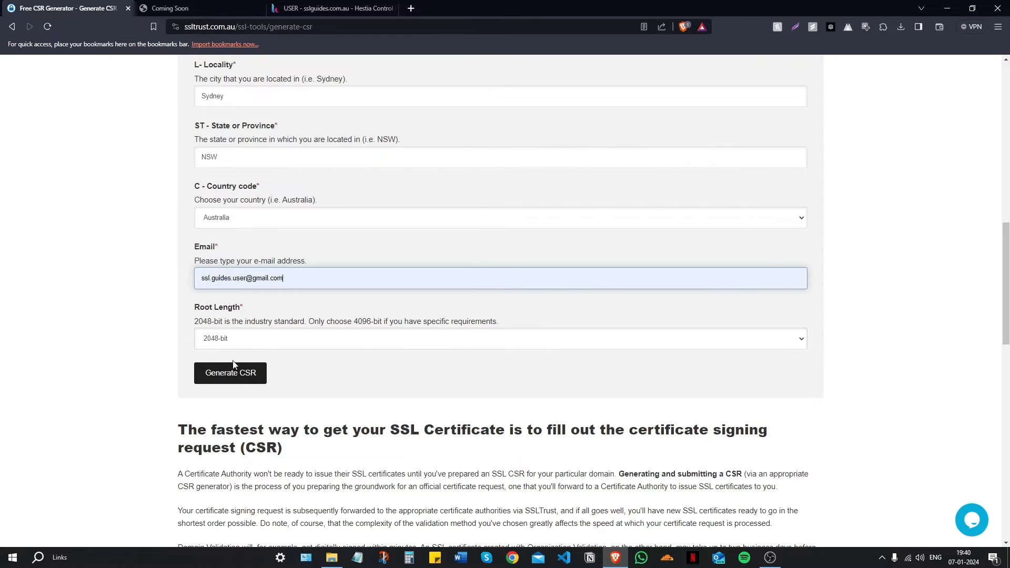
Step: Generate the CSR and review the Your Private Server Key and Your CSR output
left_click(231, 375)
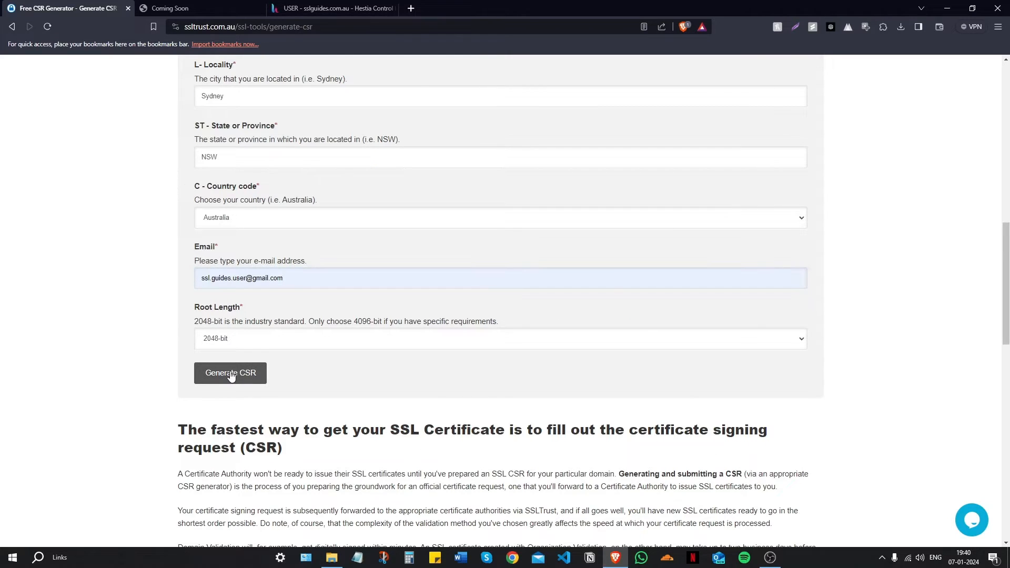
scroll(235, 360, "down", 7)
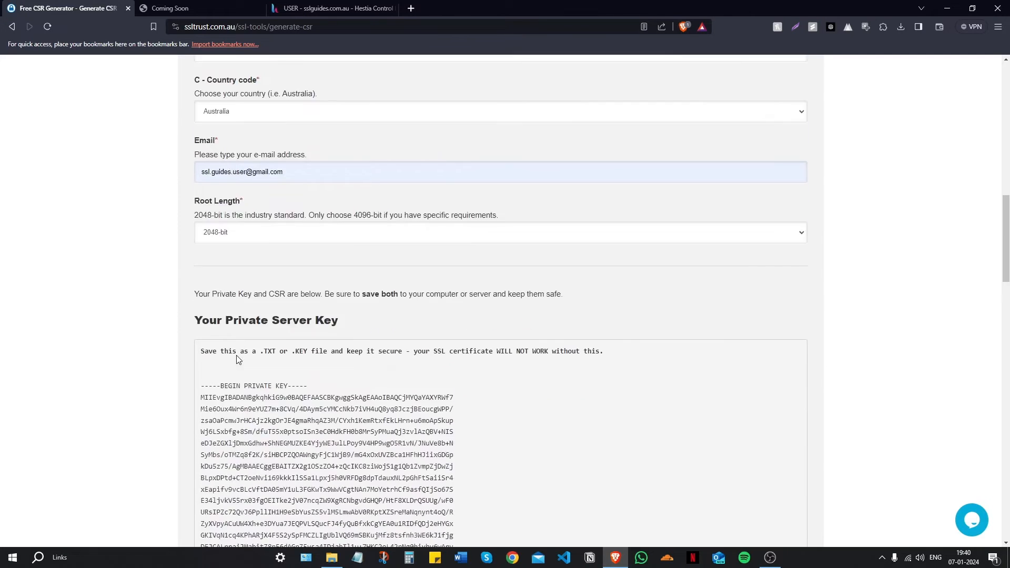
scroll(296, 399, "down", 5)
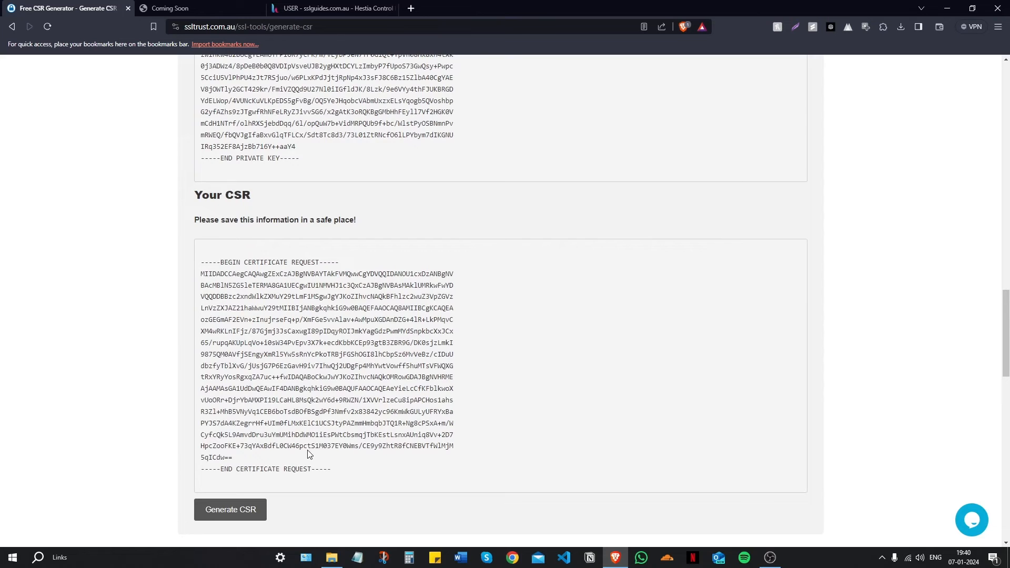
scroll(308, 453, "up", 7)
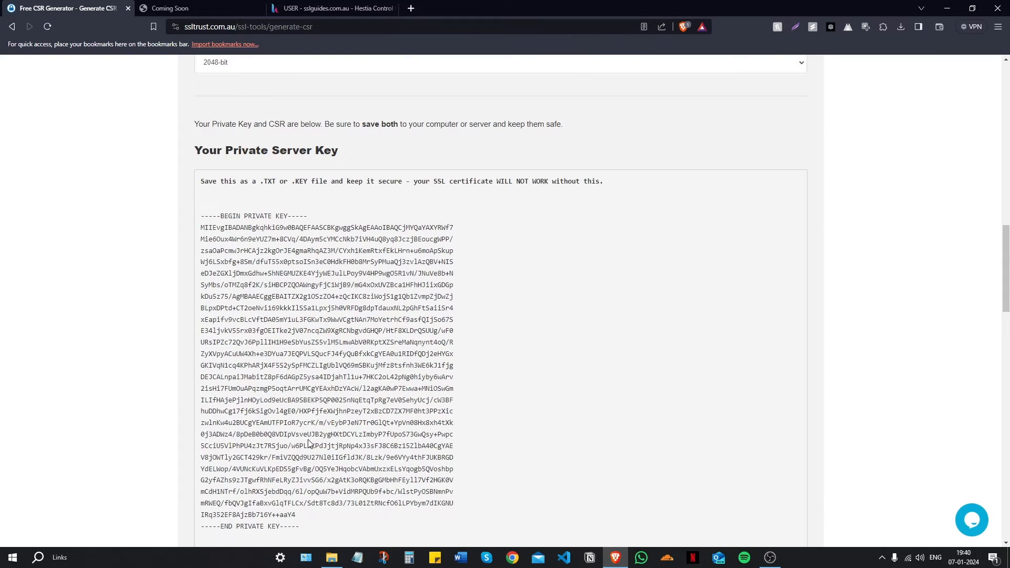
scroll(350, 422, "down", 2)
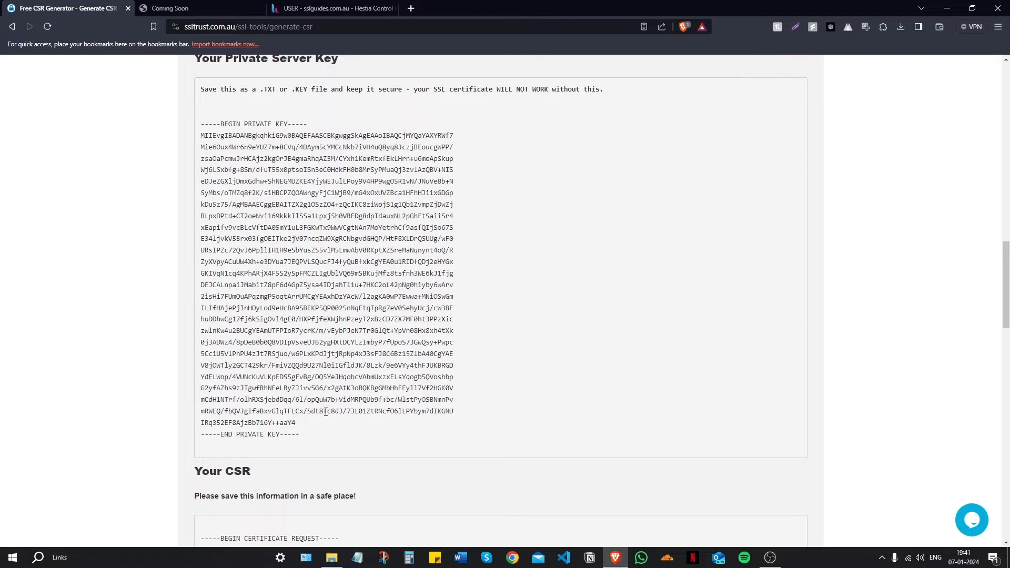
scroll(326, 416, "down", 5)
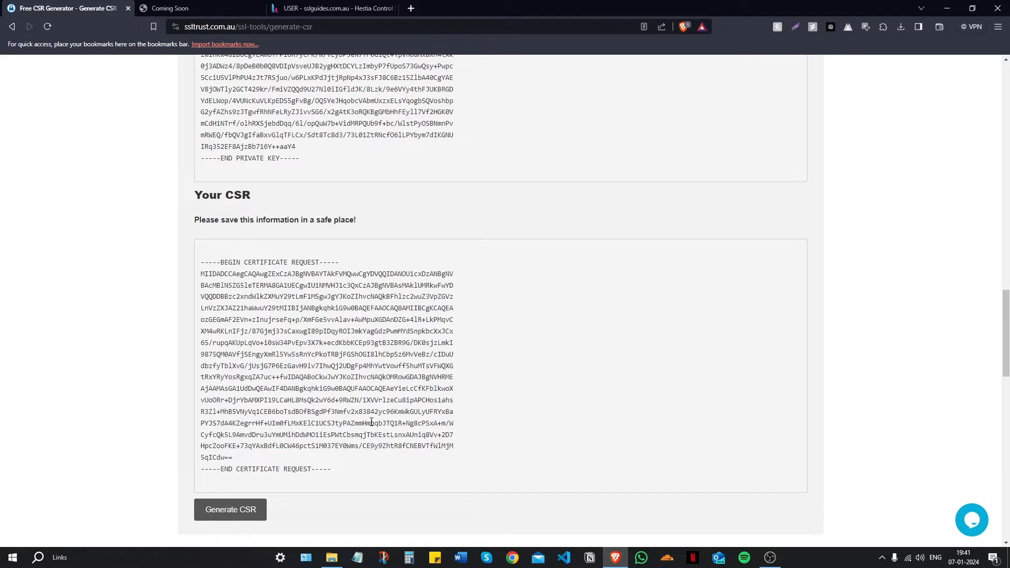
scroll(371, 423, "up", 7)
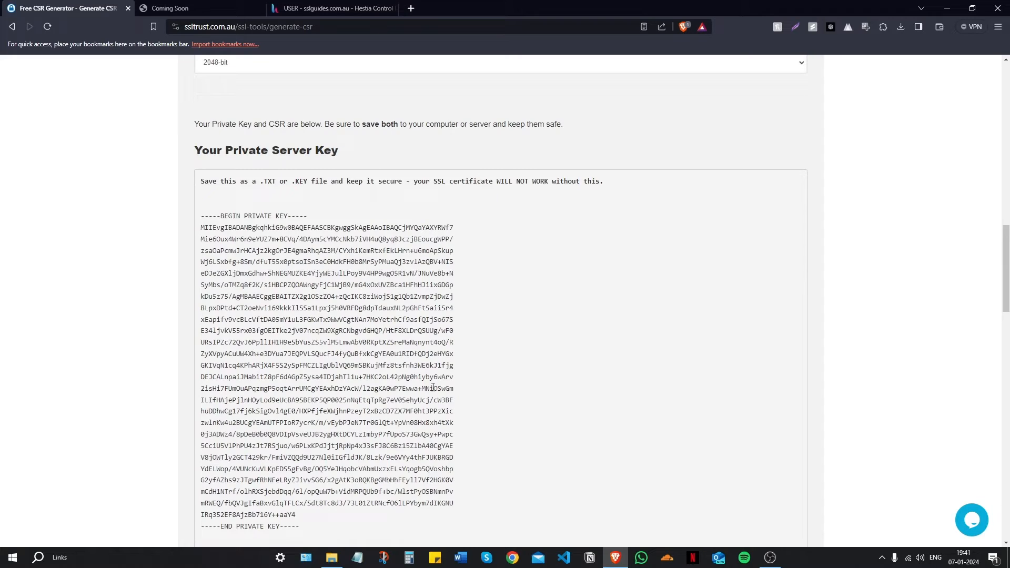
scroll(784, 306, "down", 2)
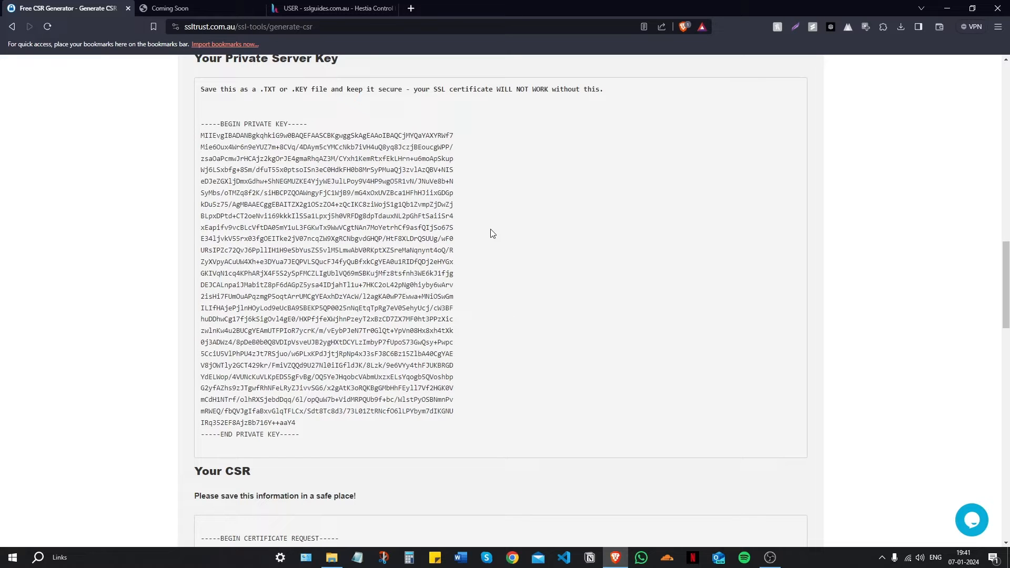
scroll(476, 229, "down", 7)
scroll(334, 377, "up", 7)
left_click(415, 11)
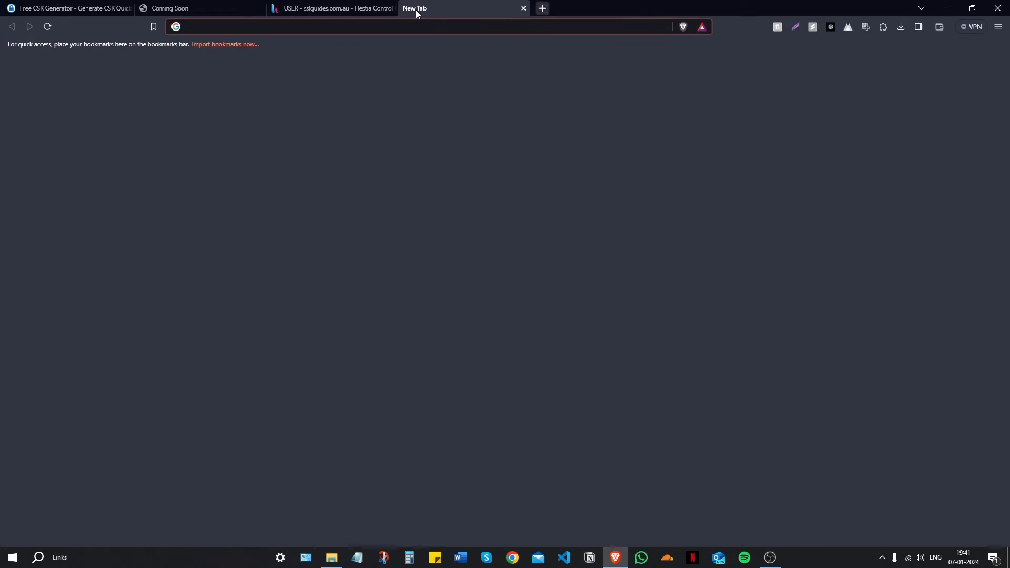
type("ssltrust.com.au")
key("Return")
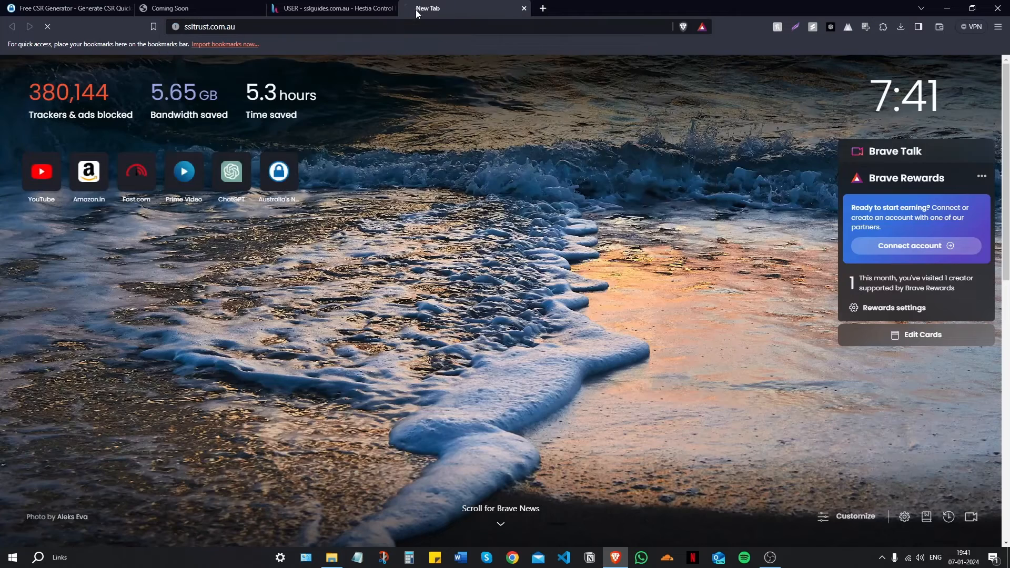
left_click_drag(415, 9, 53, 6)
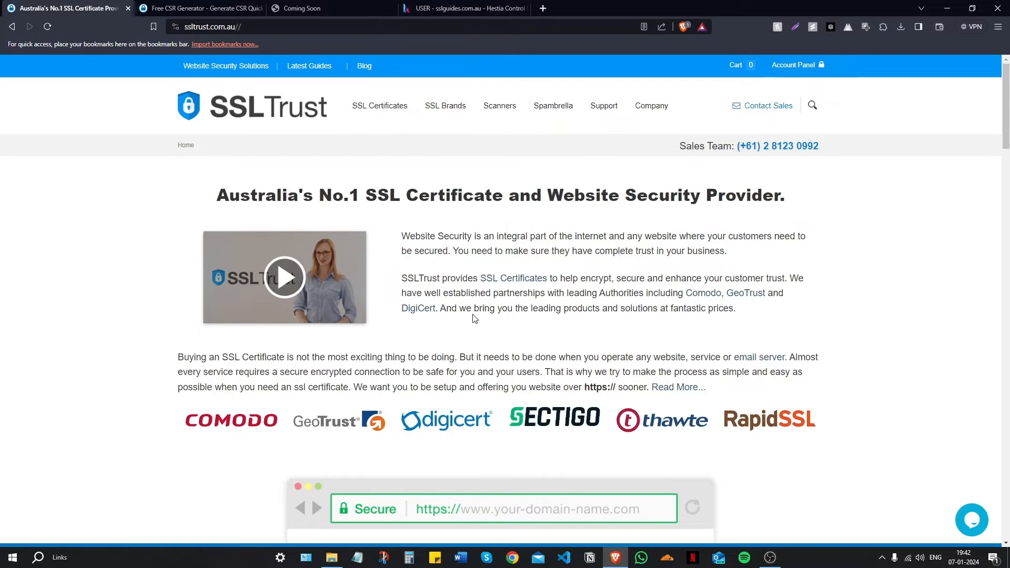
scroll(472, 317, "down", 8)
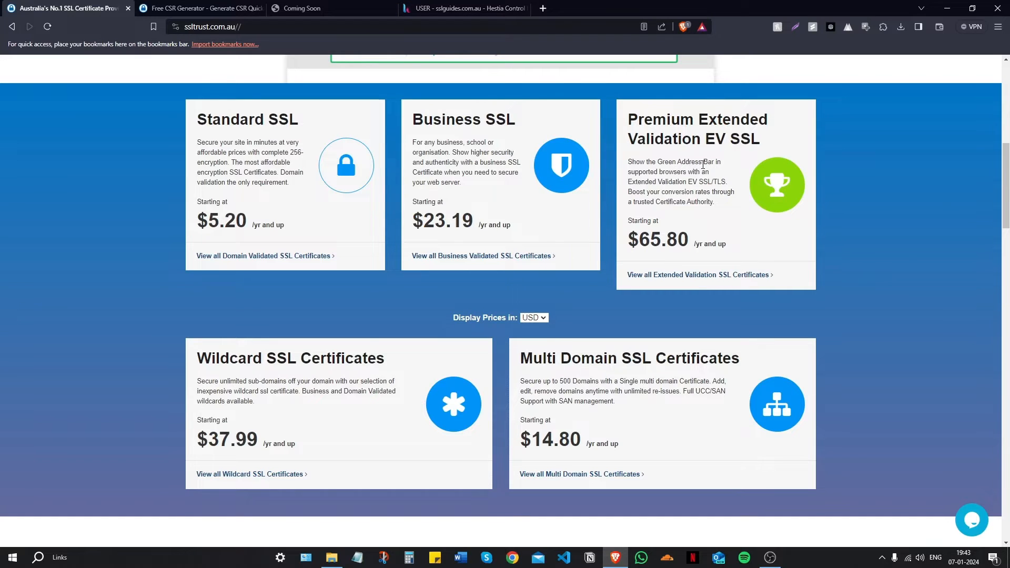
scroll(702, 165, "down", 2)
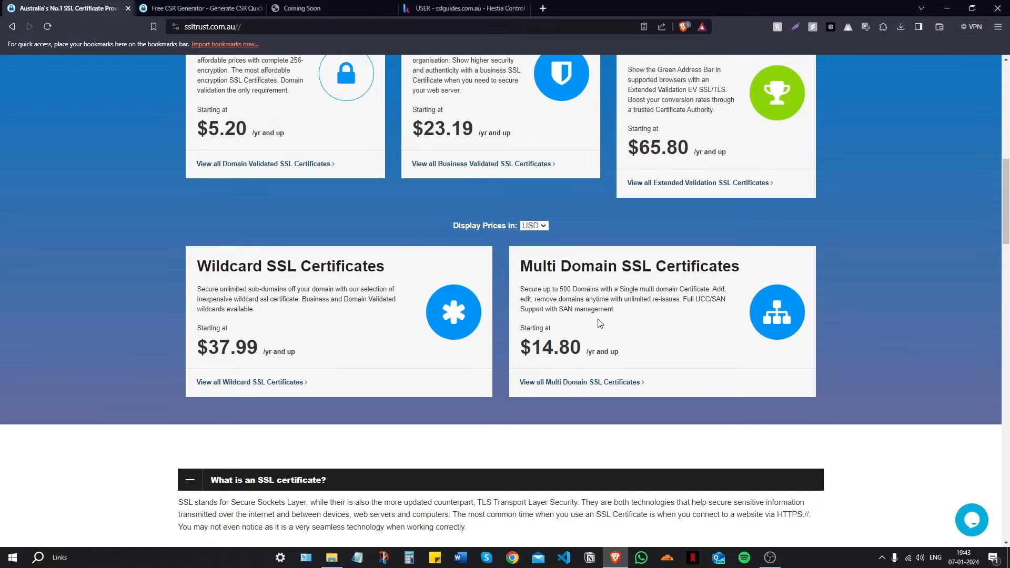
scroll(504, 317, "up", 2)
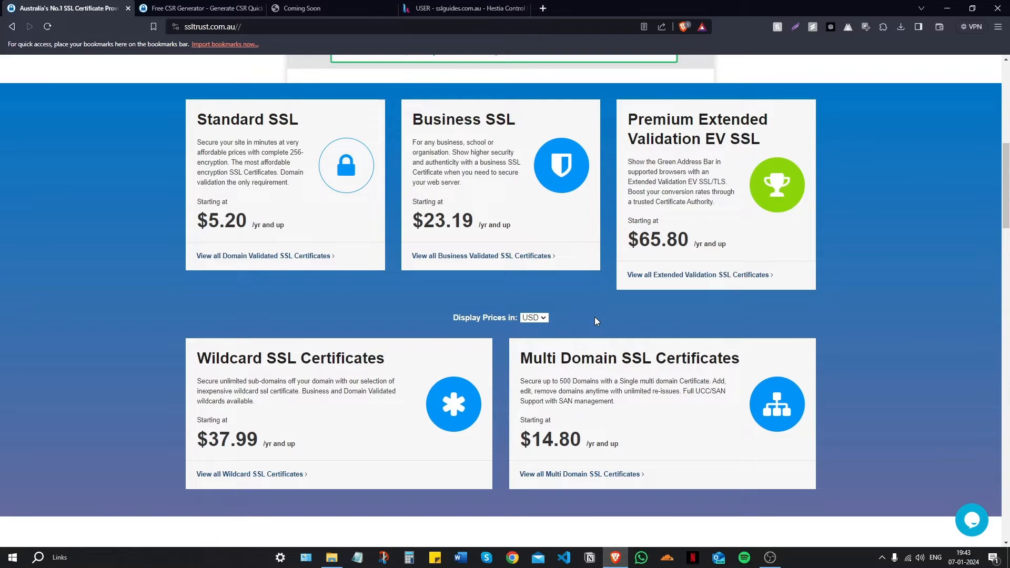
scroll(445, 298, "up", 8)
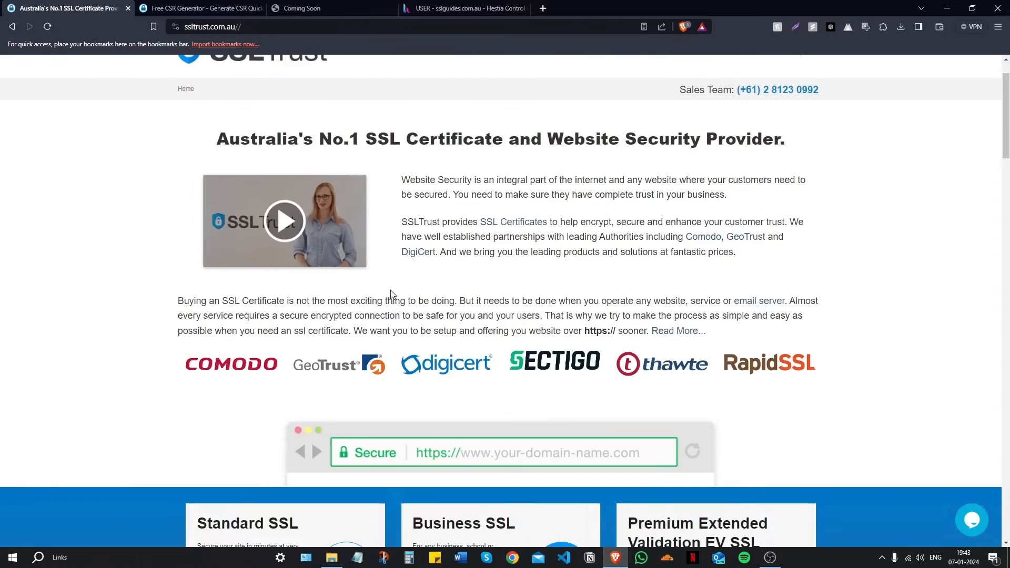
scroll(391, 295, "down", 2)
scroll(451, 331, "up", 2)
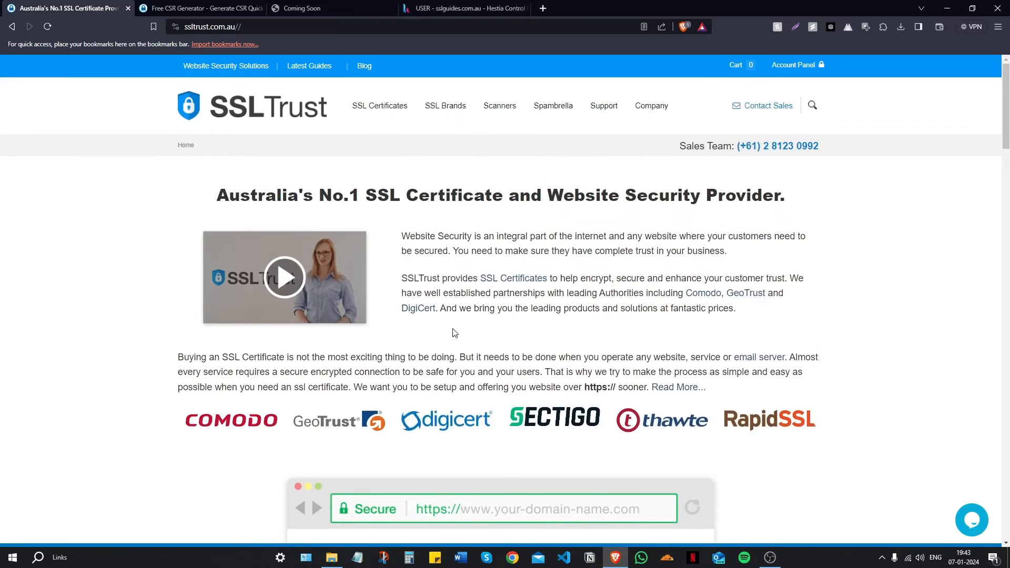
Step: Open Comodo PositiveSSL from Standard SSL Certificates and buy the 1-year plan
mouse_move(374, 107)
left_click(375, 140)
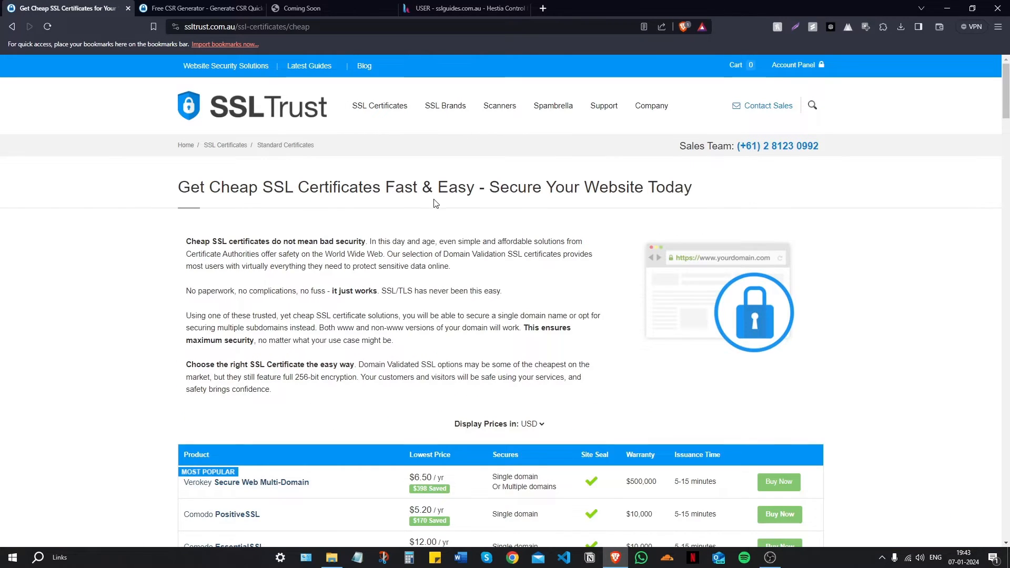
scroll(437, 267, "down", 5)
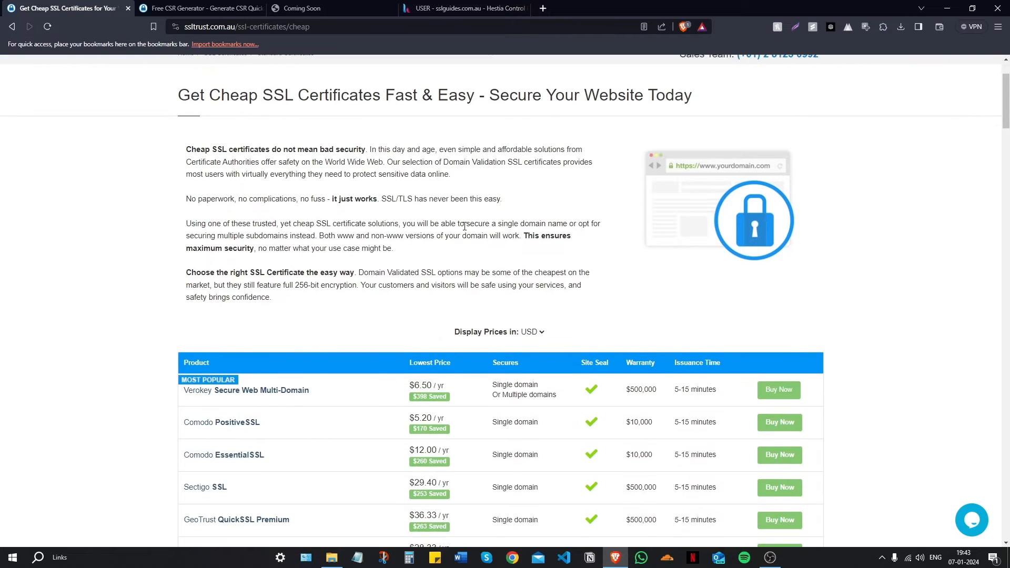
left_click(787, 242)
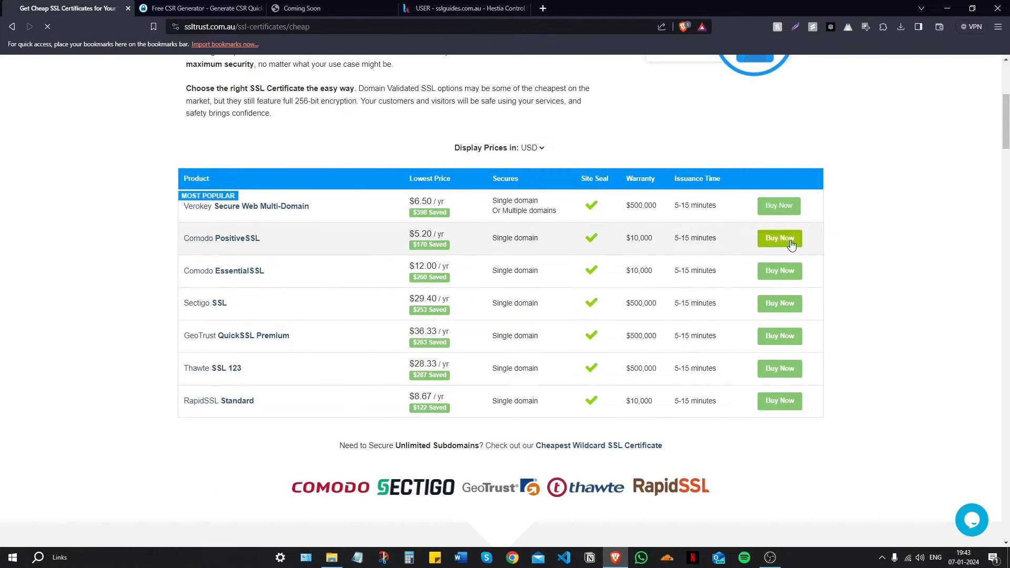
scroll(493, 256, "down", 5)
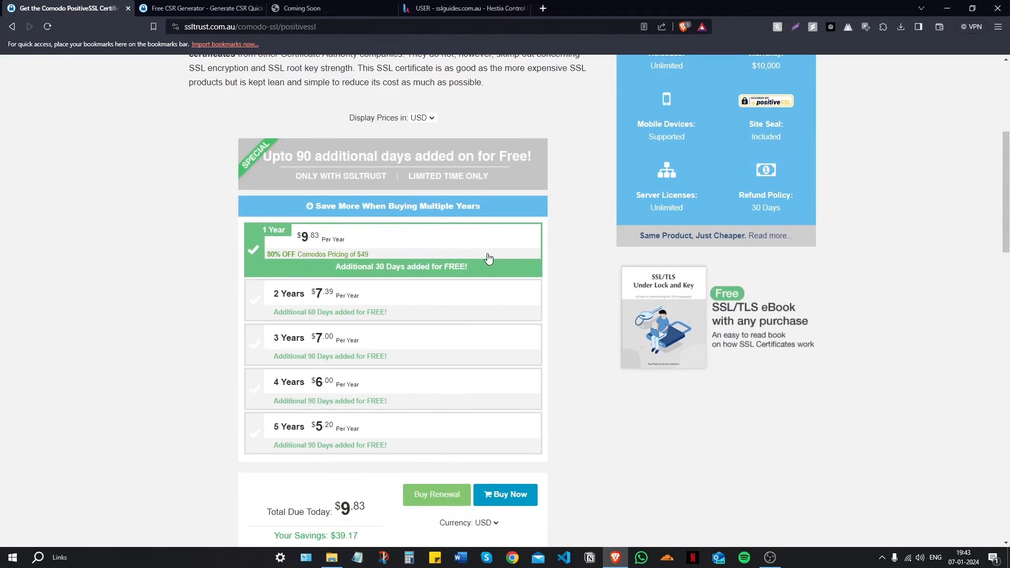
scroll(489, 258, "down", 1)
left_click(516, 405)
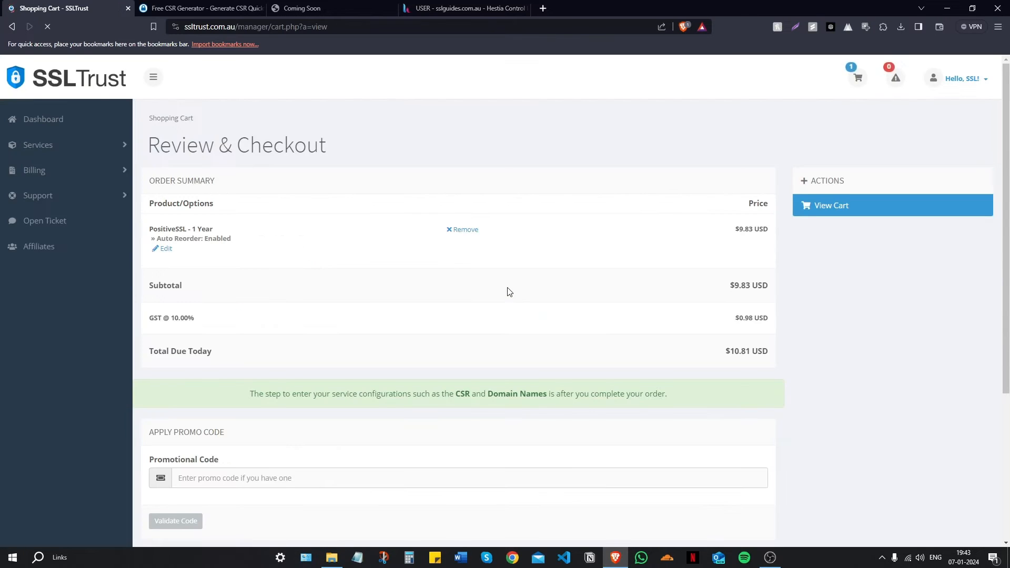
Step: Proceed to checkout, review billing, PayPal payment and the $10.81 USD total, then return to Dashboard
scroll(507, 287, "down", 5)
left_click(506, 370)
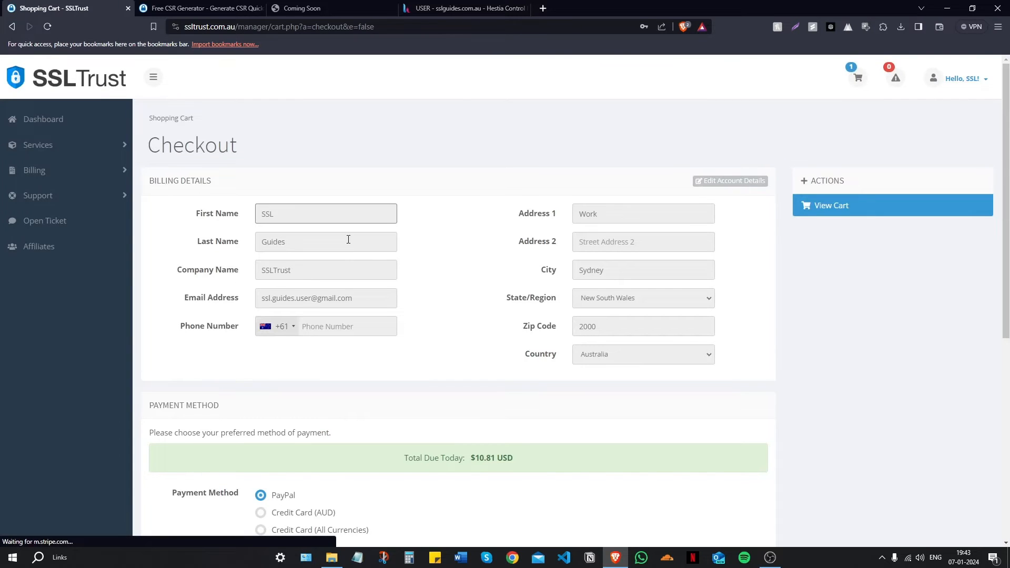
scroll(532, 276, "down", 1)
scroll(530, 274, "down", 3)
scroll(489, 269, "down", 2)
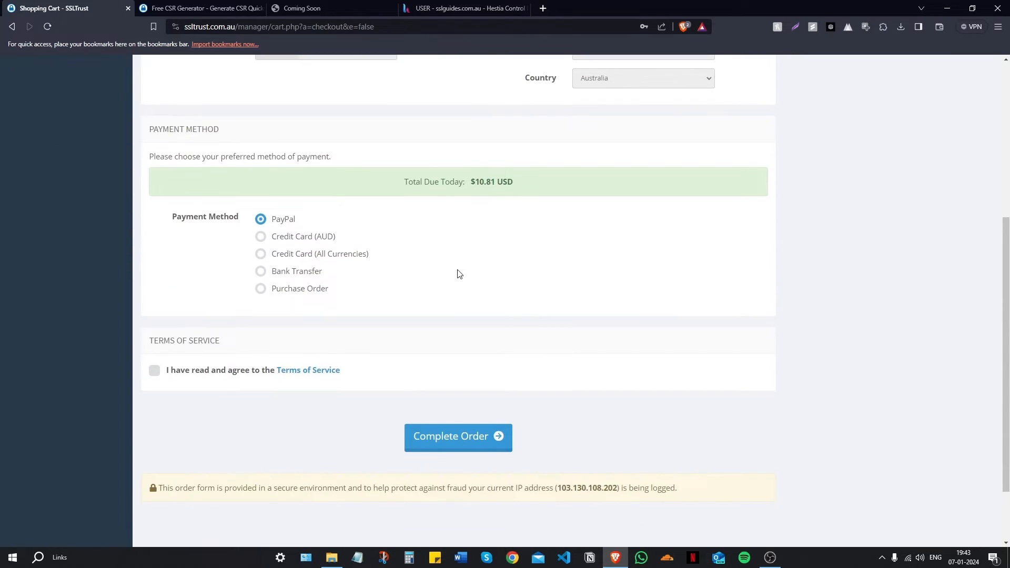
scroll(432, 279, "down", 2)
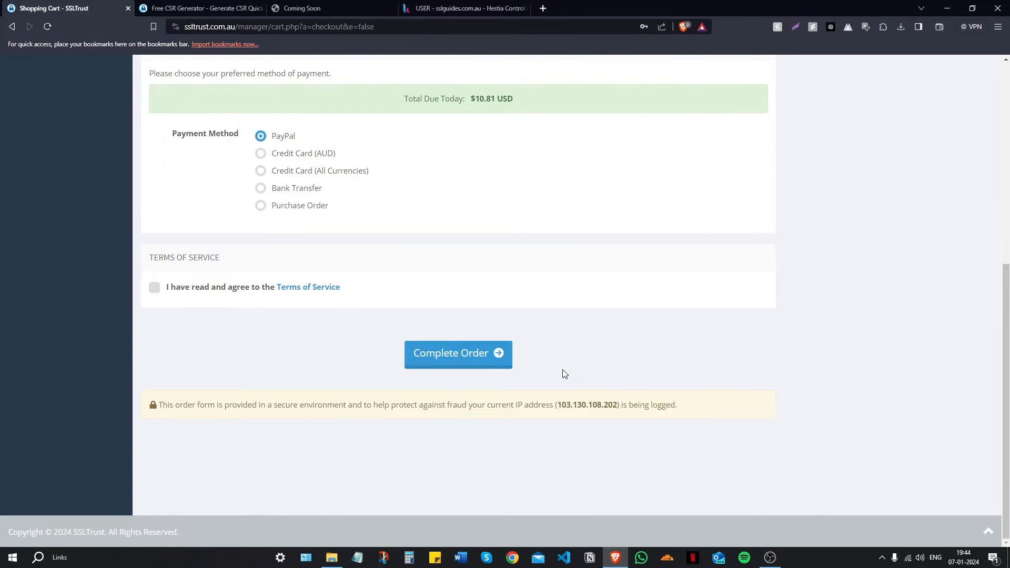
scroll(537, 361, "up", 7)
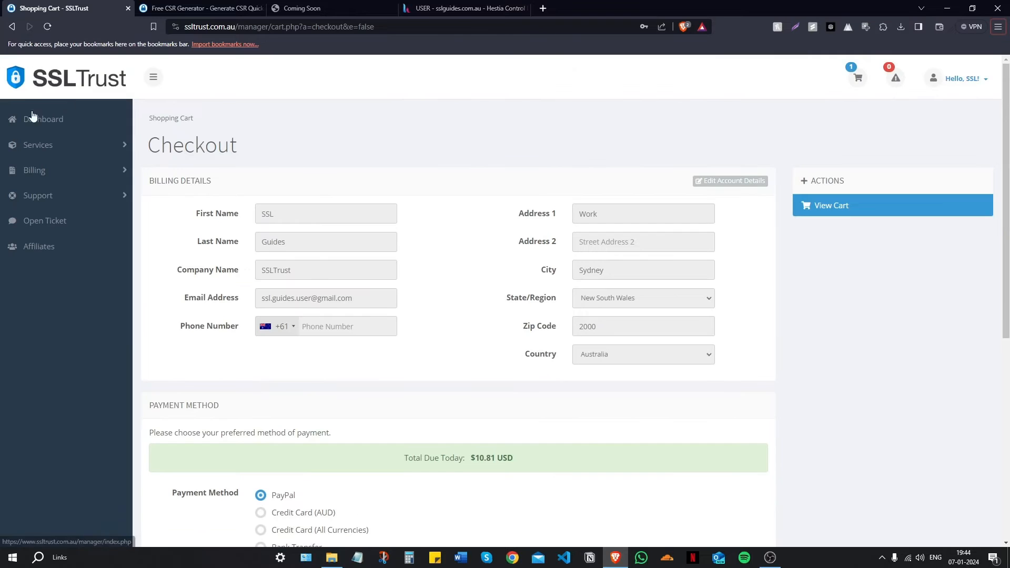
left_click(38, 122)
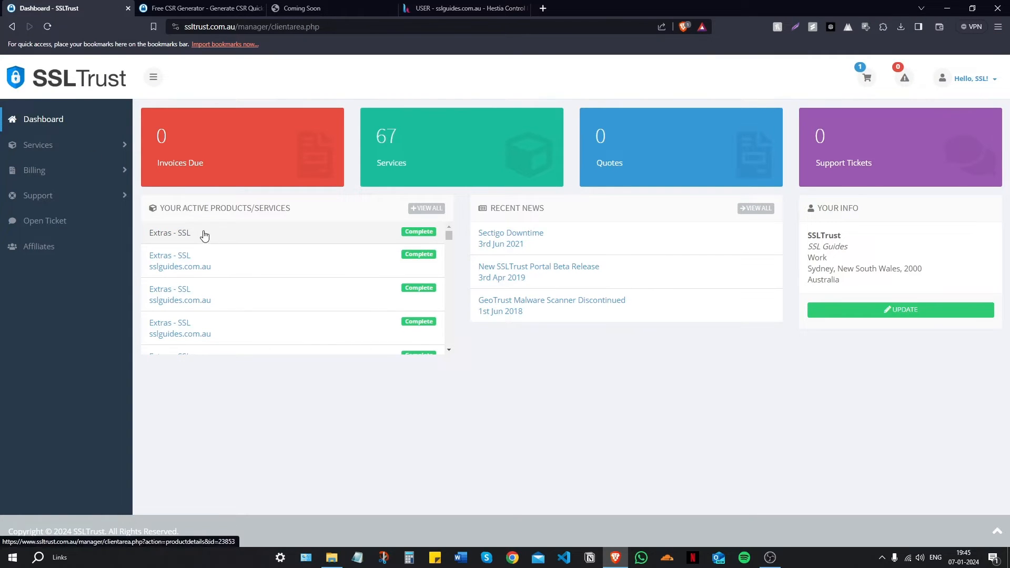
Step: Open the Extras - SSL service in Active Products and start its certificate configuration
left_click(204, 233)
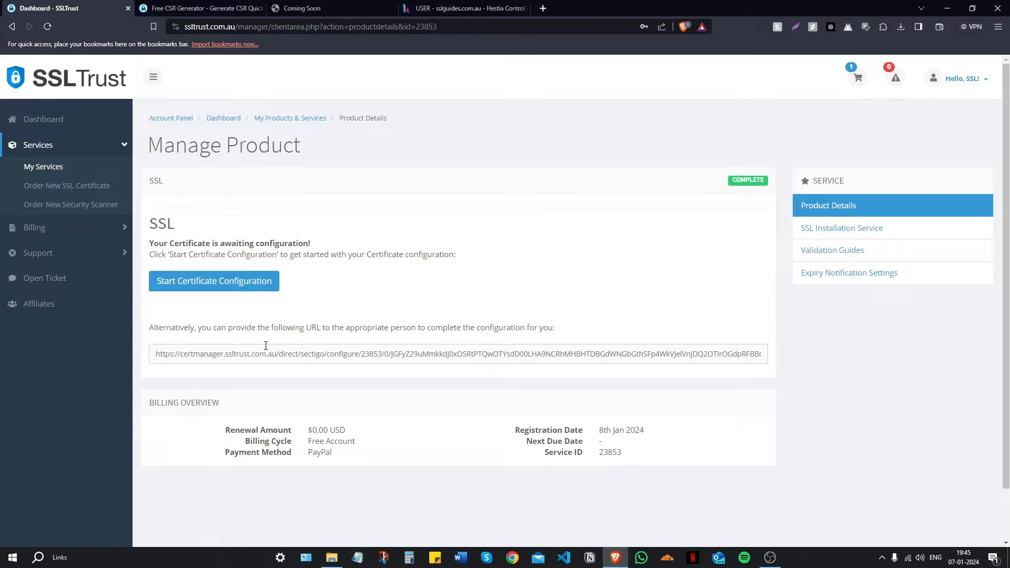
left_click(226, 291)
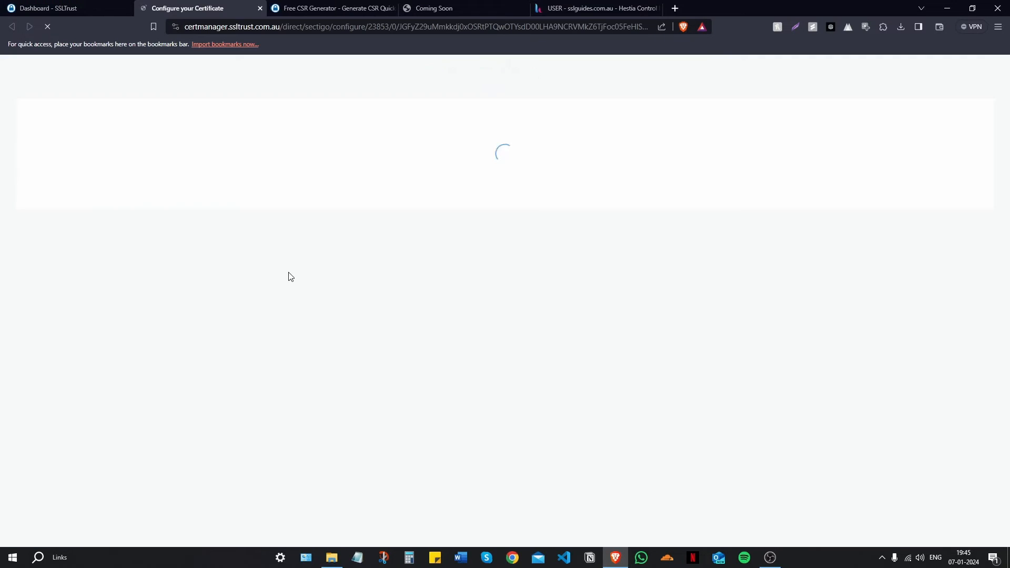
scroll(297, 278, "down", 5)
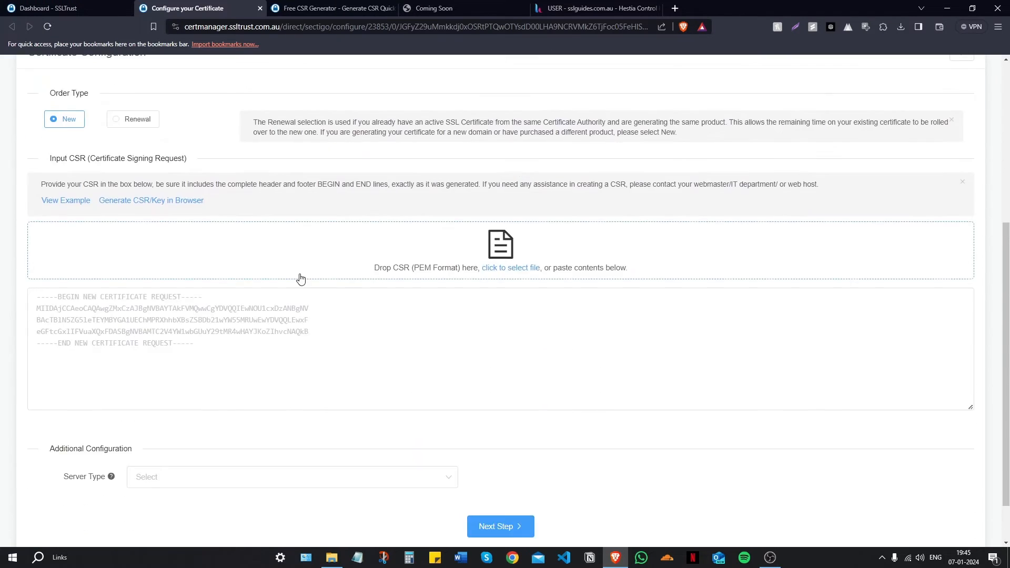
Step: Copy the generated sslguides.com.au CSR from the CSR Generator tab
left_click(333, 7)
scroll(310, 147, "down", 7)
left_click_drag(332, 381, 199, 173)
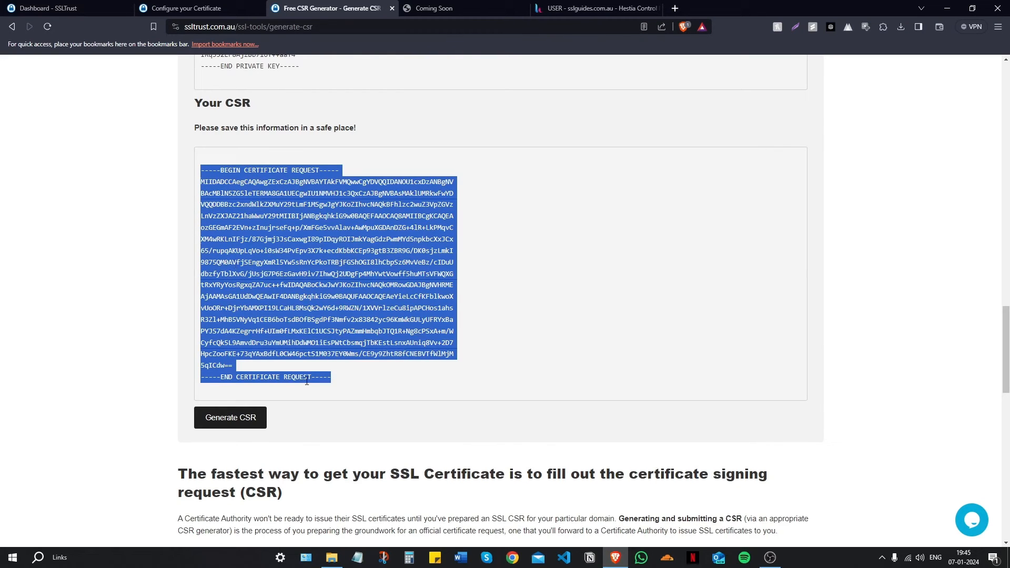
right_click(293, 273)
left_click(311, 282)
Step: Paste the CSR into the Input CSR box, verify it, and set server type to Apache
key("ctrl+shift+Tab")
right_click(199, 320)
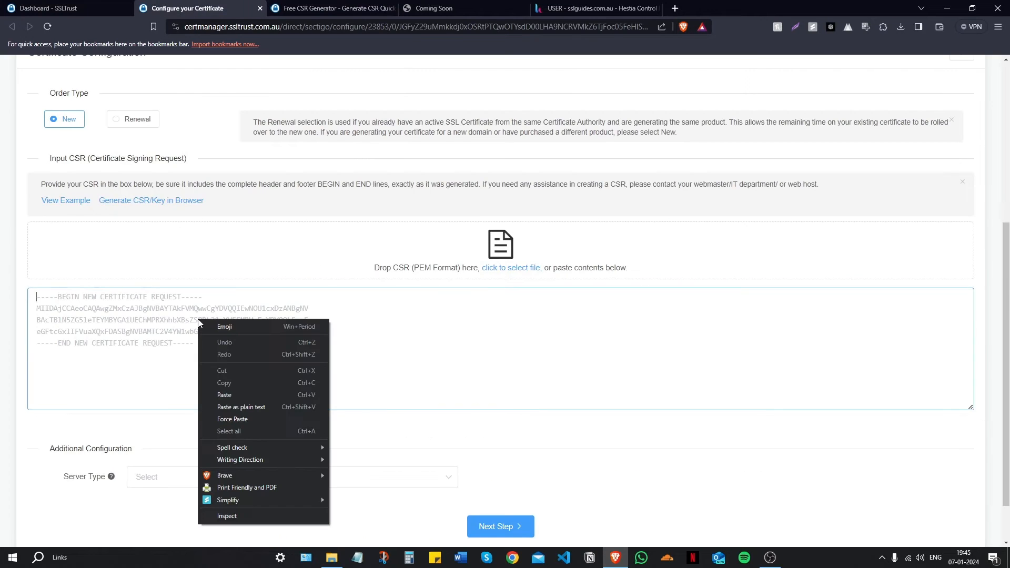
left_click(227, 393)
scroll(228, 393, "down", 2)
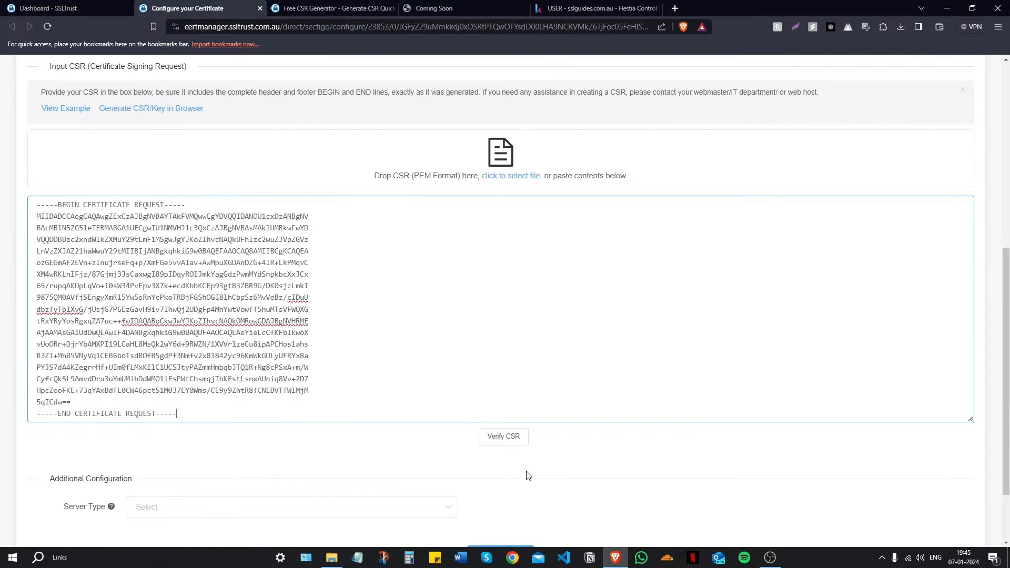
left_click(505, 437)
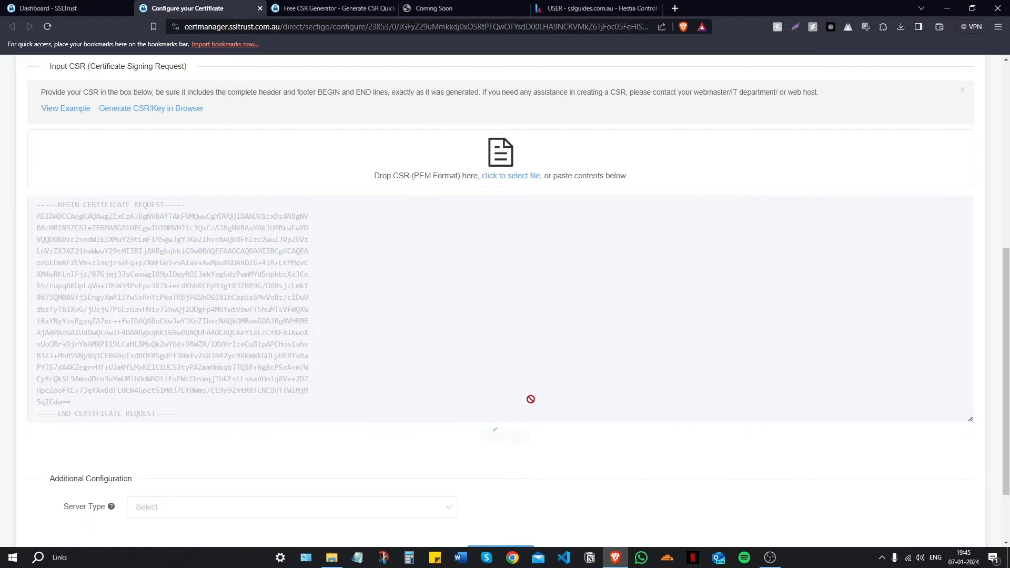
scroll(322, 355, "down", 3)
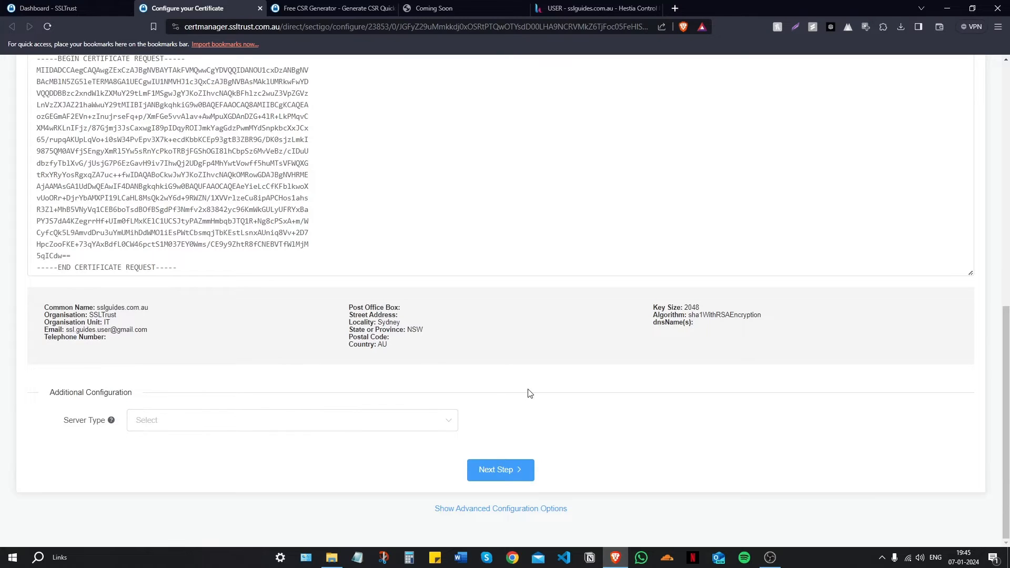
left_click(211, 427)
left_click(169, 274)
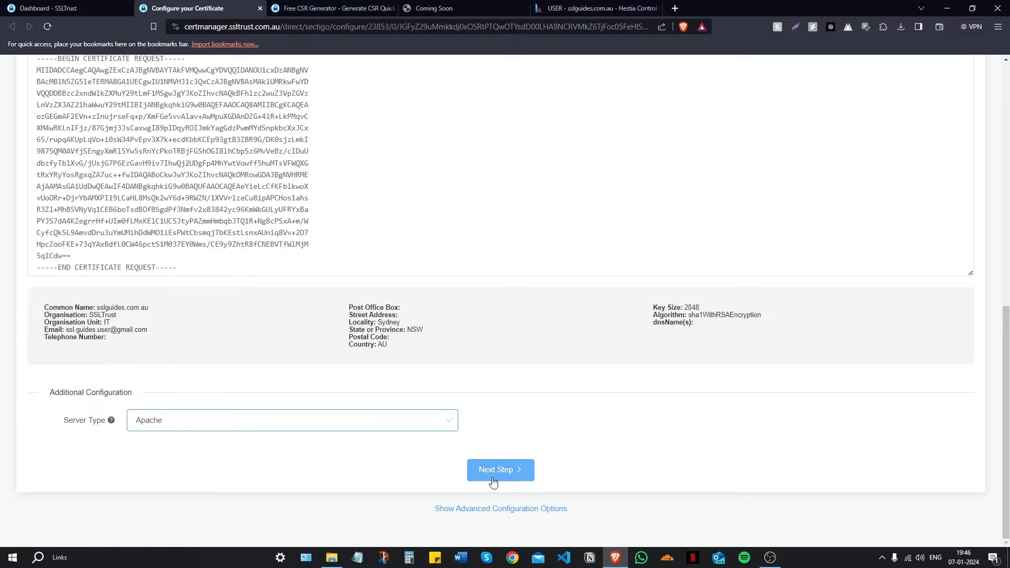
Step: Continue to contact details and fill in the admin contact's name and e-mail address
left_click(510, 477)
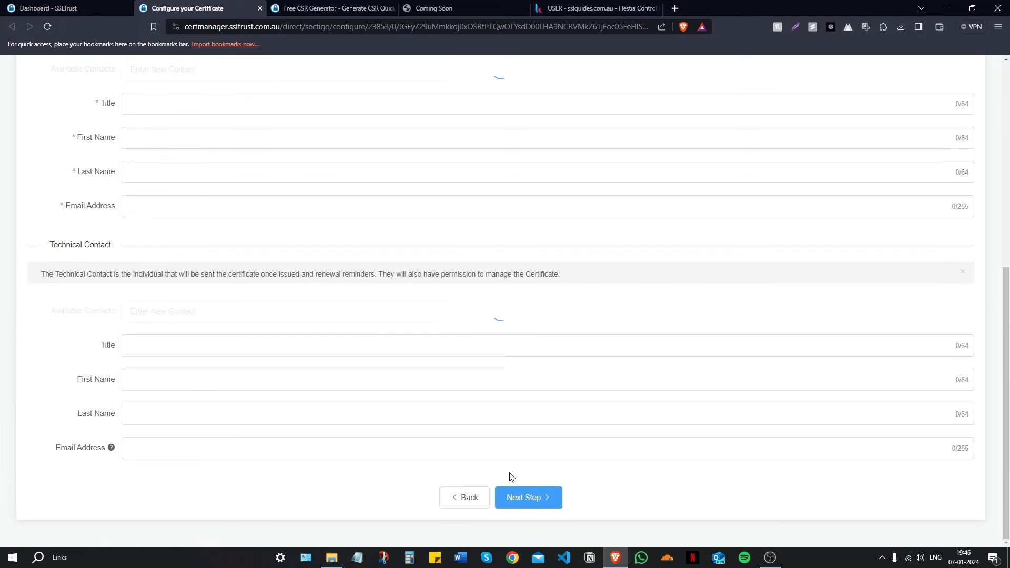
scroll(315, 368, "up", 2)
left_click(169, 196)
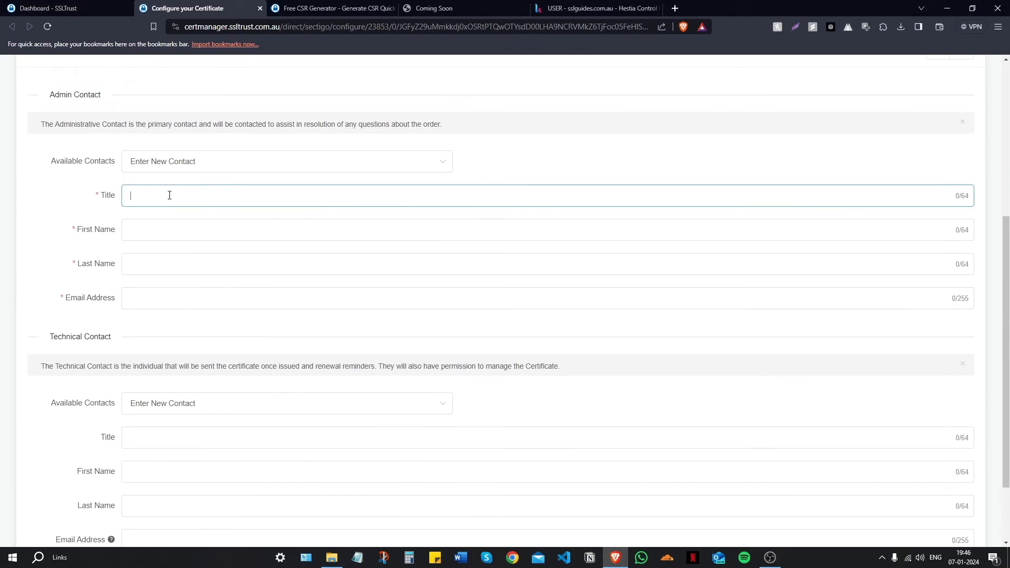
key("Tab")
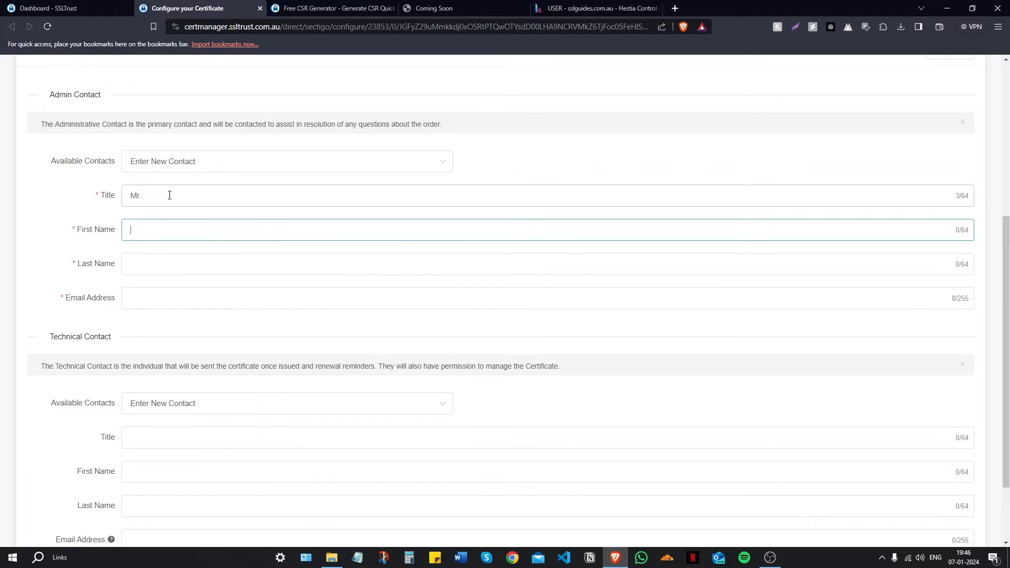
key("Tab")
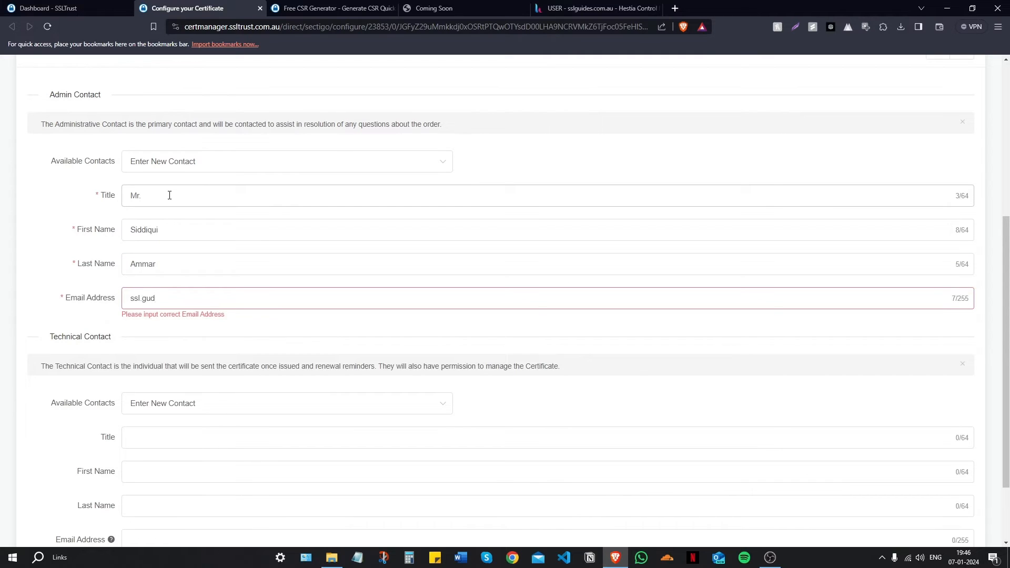
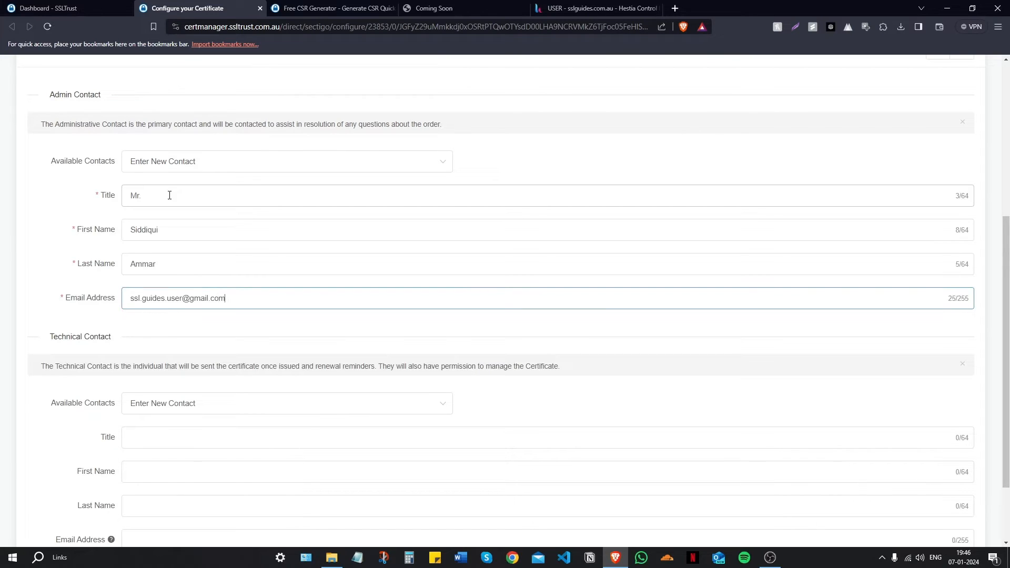
Step: Set the technical contact to Use Admin Contact and continue to domain validation
scroll(169, 197, "down", 2)
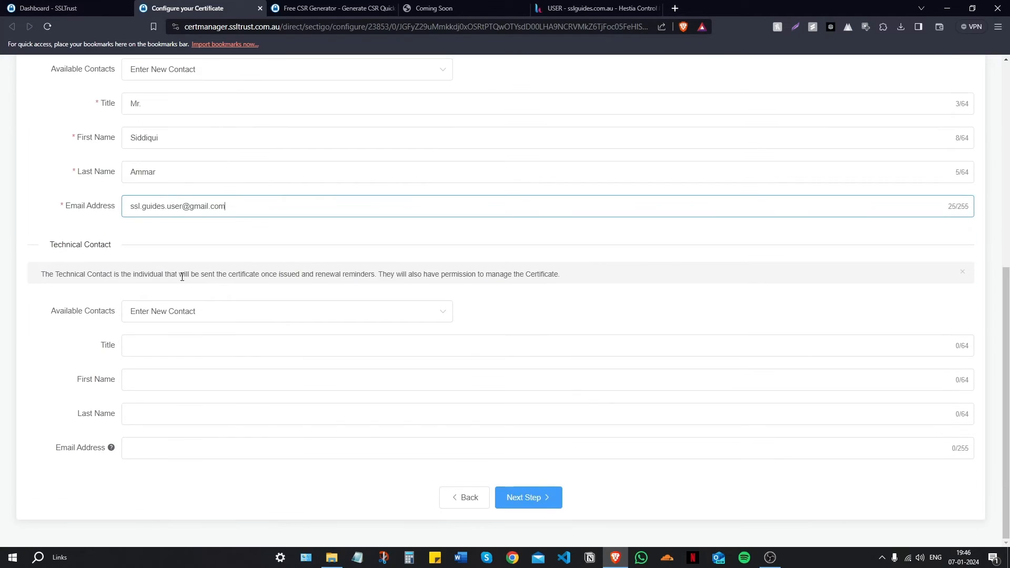
left_click(188, 311)
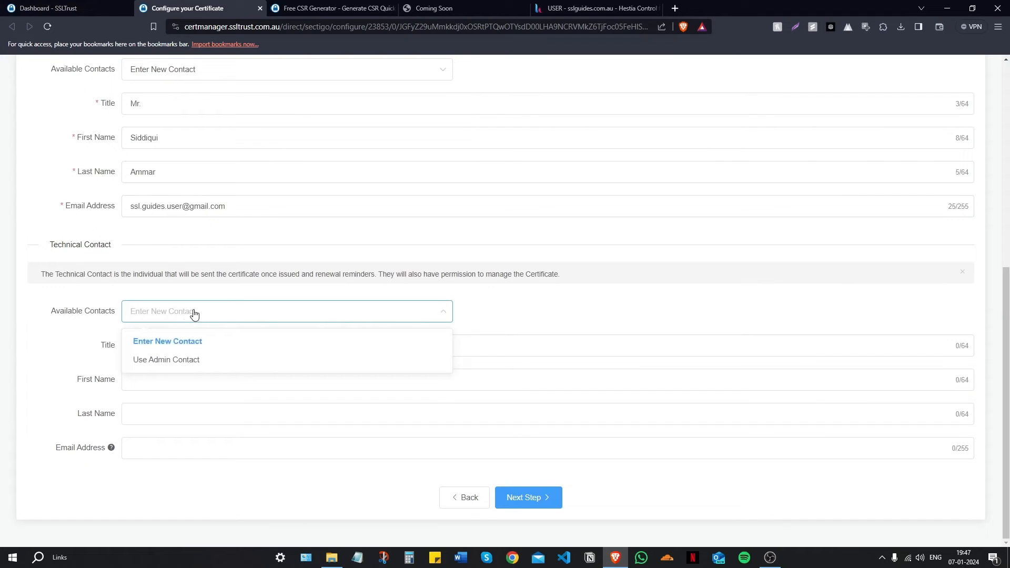
left_click(189, 361)
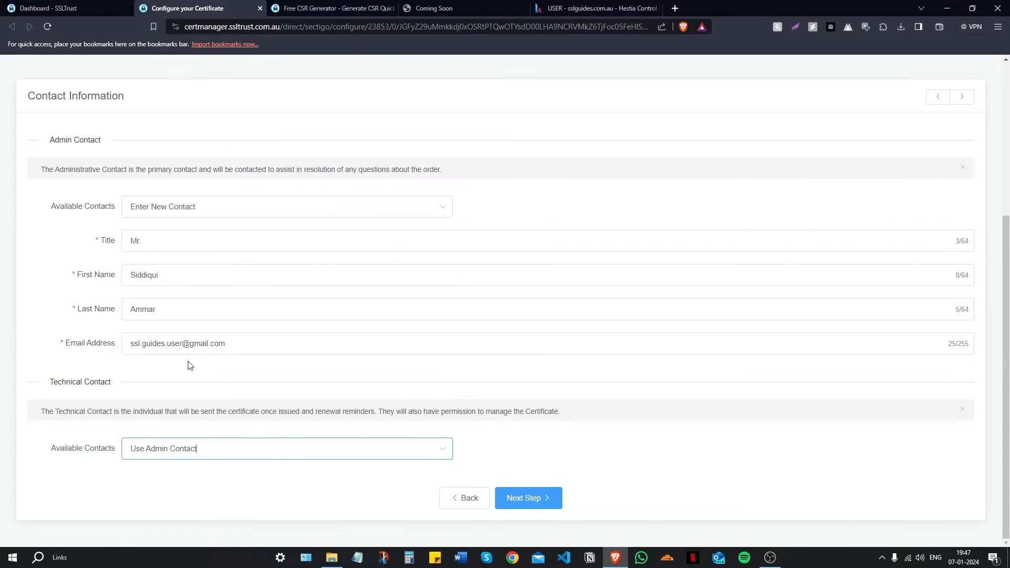
left_click(539, 501)
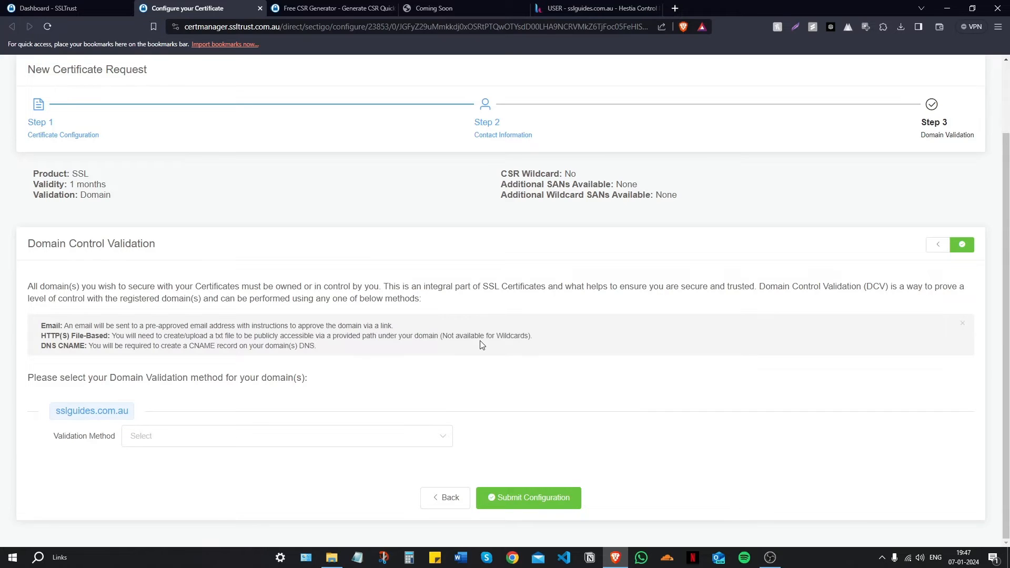
Step: Try Email validation with the domain's admin approver address, then switch the method to HTTP File
scroll(481, 344, "up", 2)
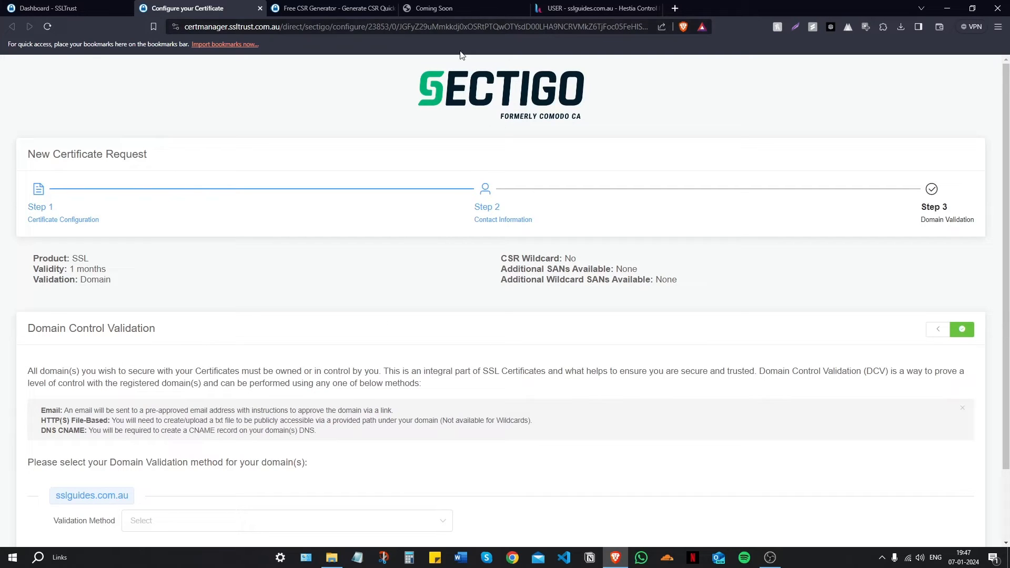
scroll(494, 128, "down", 2)
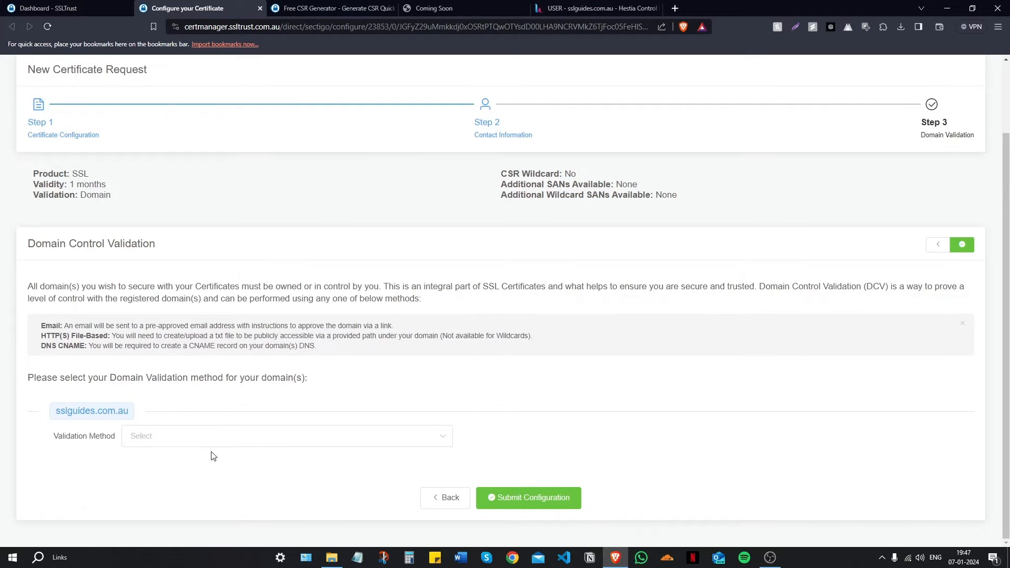
left_click(181, 442)
left_click(161, 471)
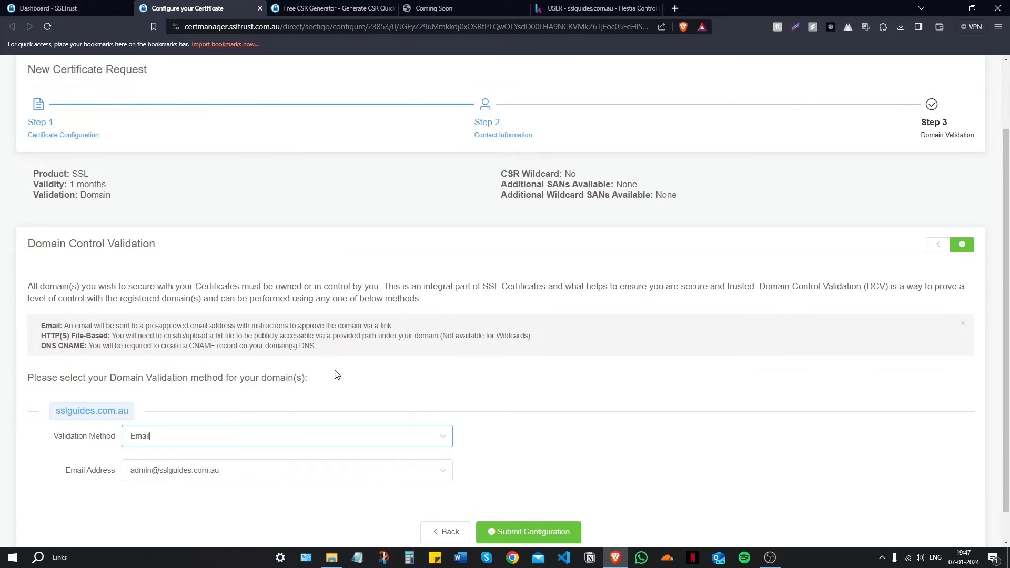
scroll(316, 399, "down", 1)
left_click(289, 439)
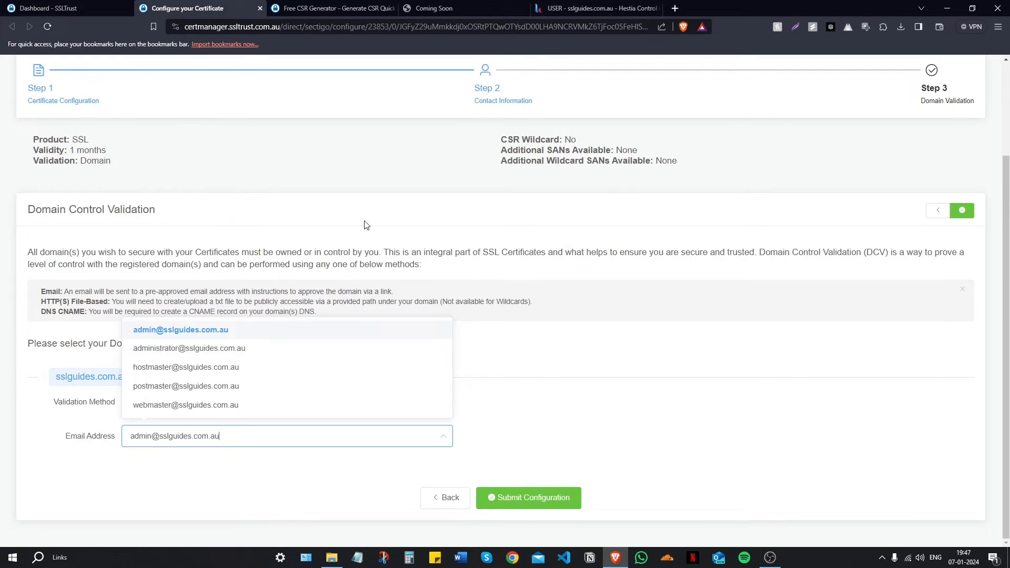
left_click(524, 195)
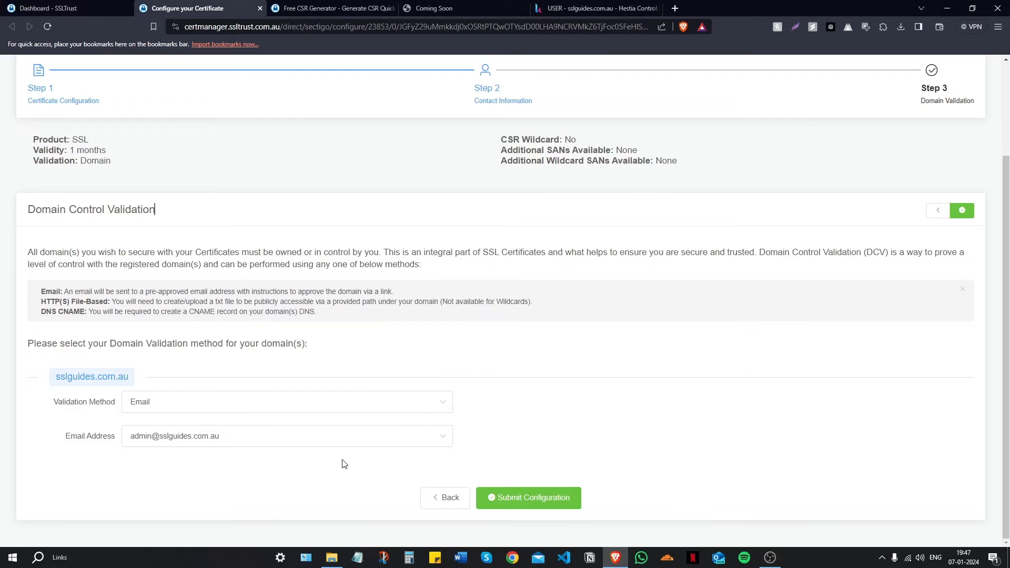
left_click(203, 401)
left_click(214, 418)
scroll(305, 329, "down", 3)
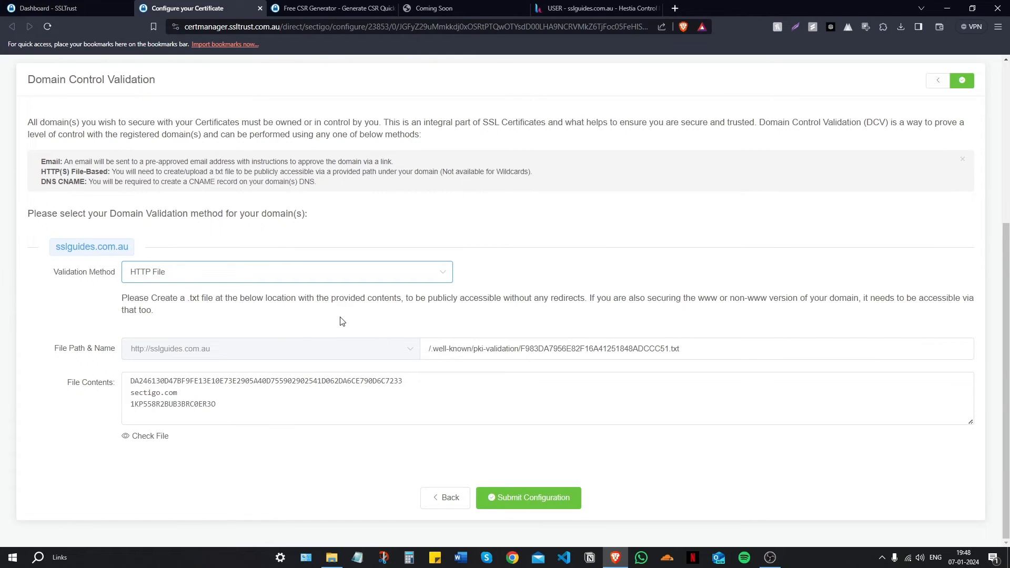
left_click_drag(668, 348, 524, 343)
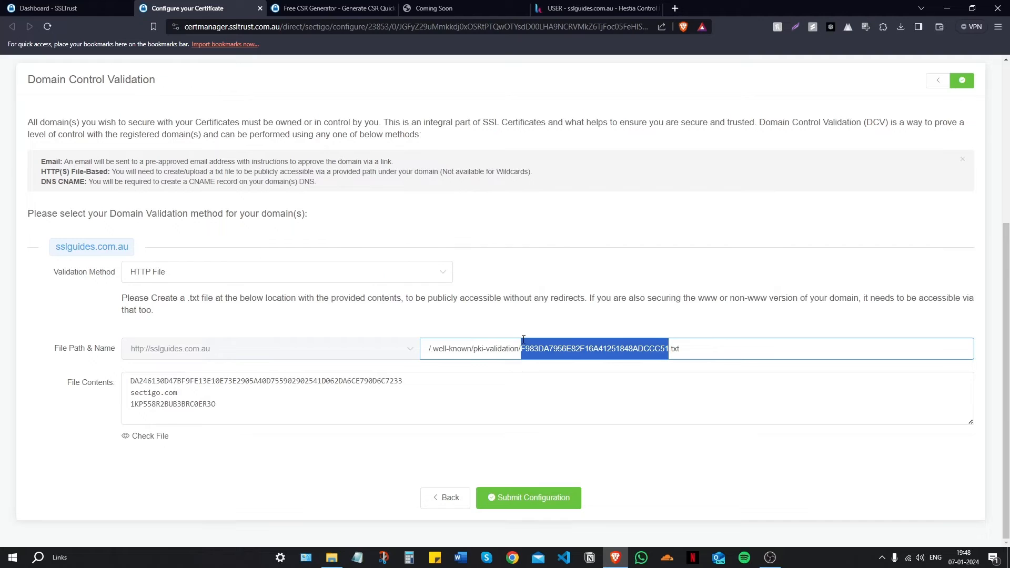
left_click_drag(255, 408, 116, 386)
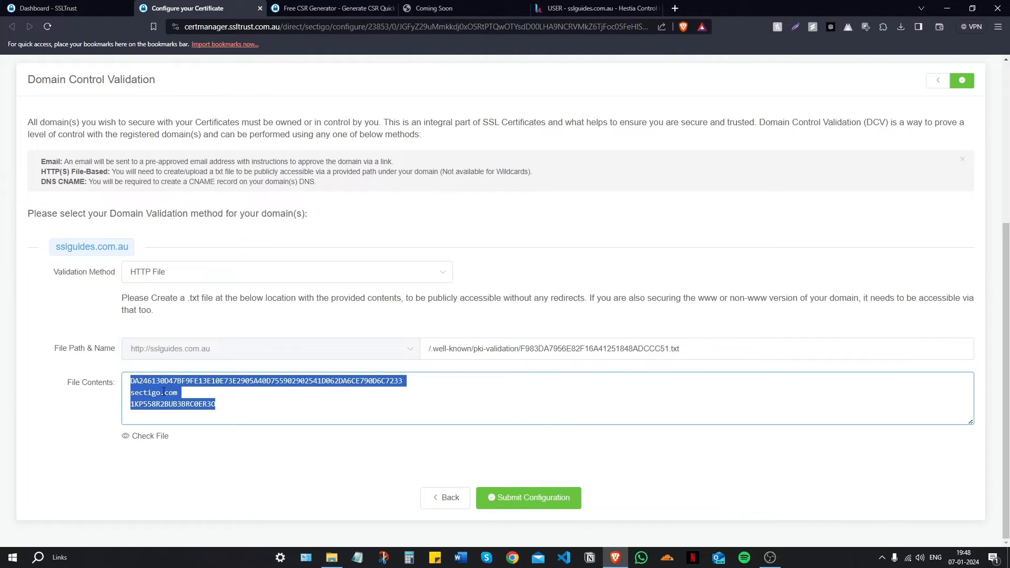
left_click(226, 314)
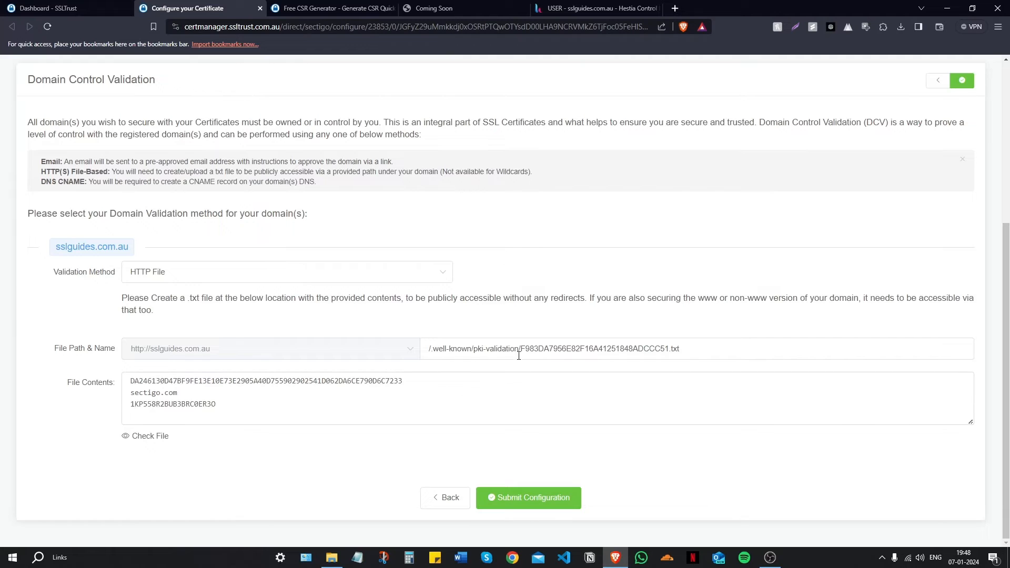
left_click_drag(519, 348, 429, 349)
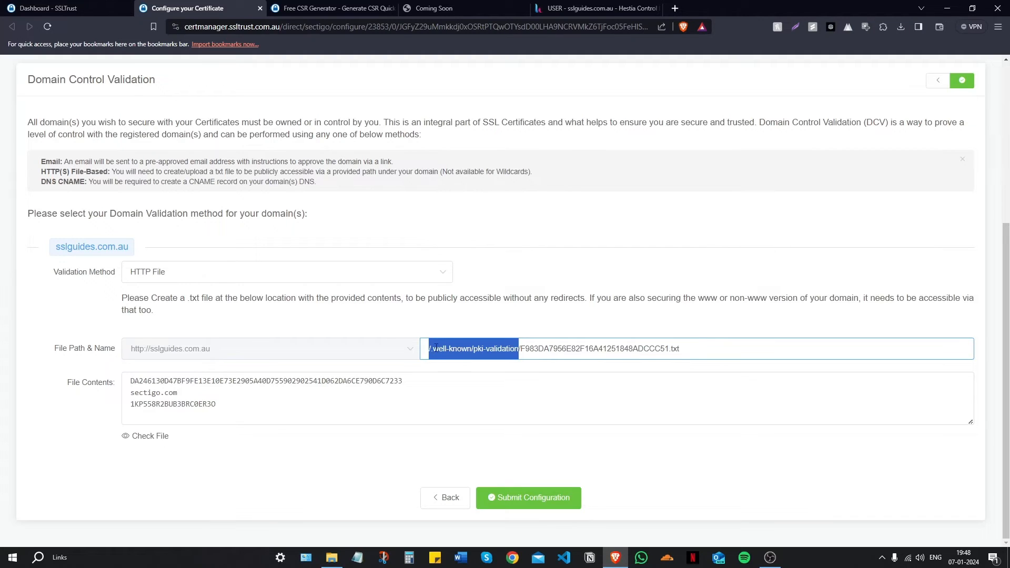
left_click(464, 328)
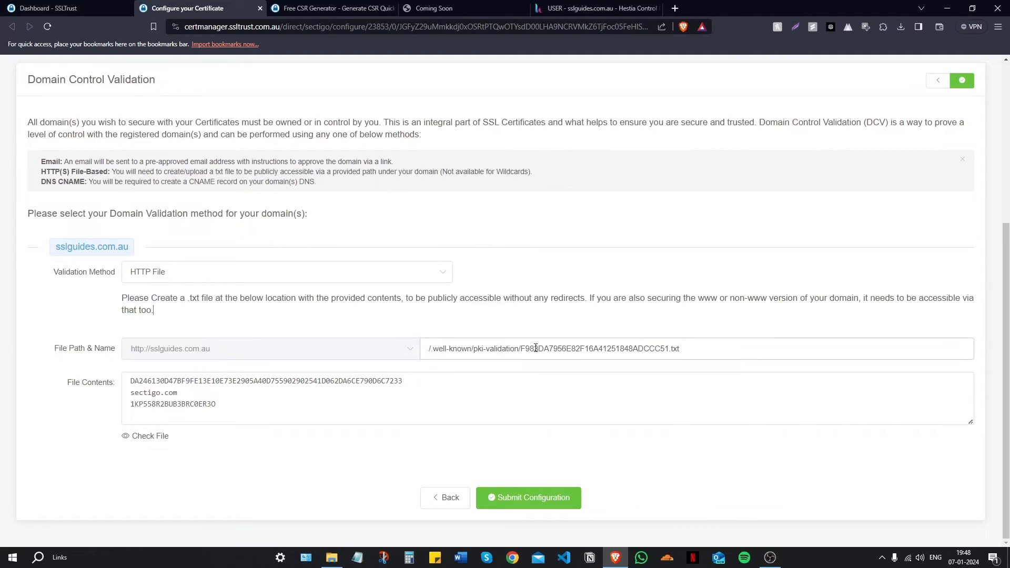
left_click_drag(520, 349, 409, 351)
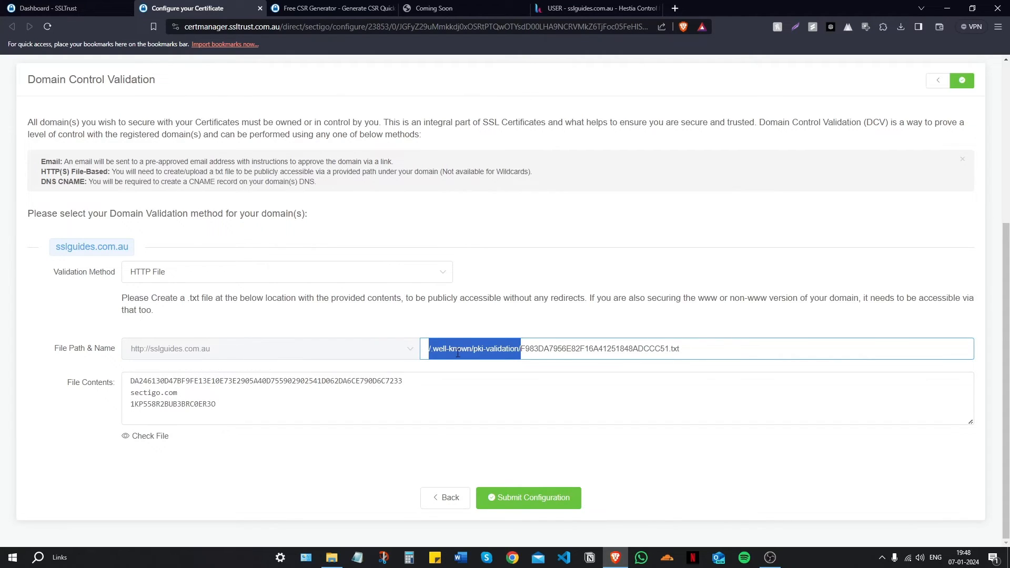
Step: Clear the file path options, switch validation to CNAME, and close the Coming Soon tab
left_click(265, 324)
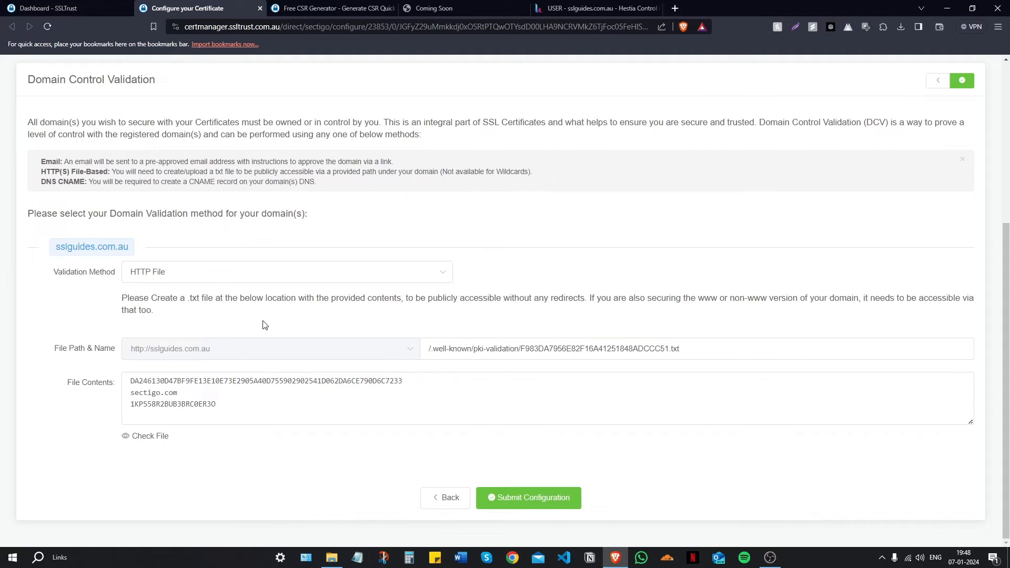
left_click(313, 344)
left_click(252, 332)
left_click(202, 274)
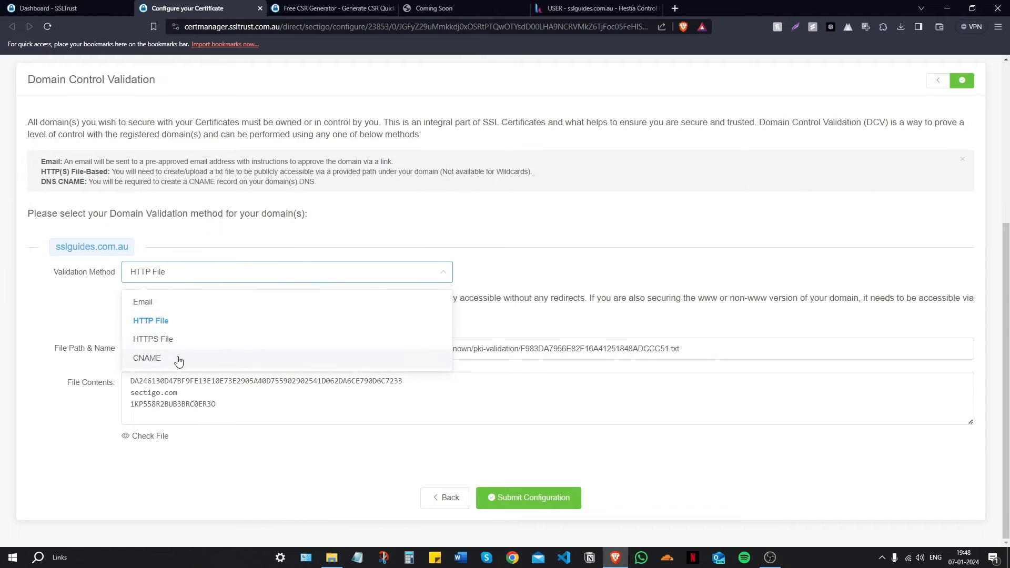
left_click(178, 360)
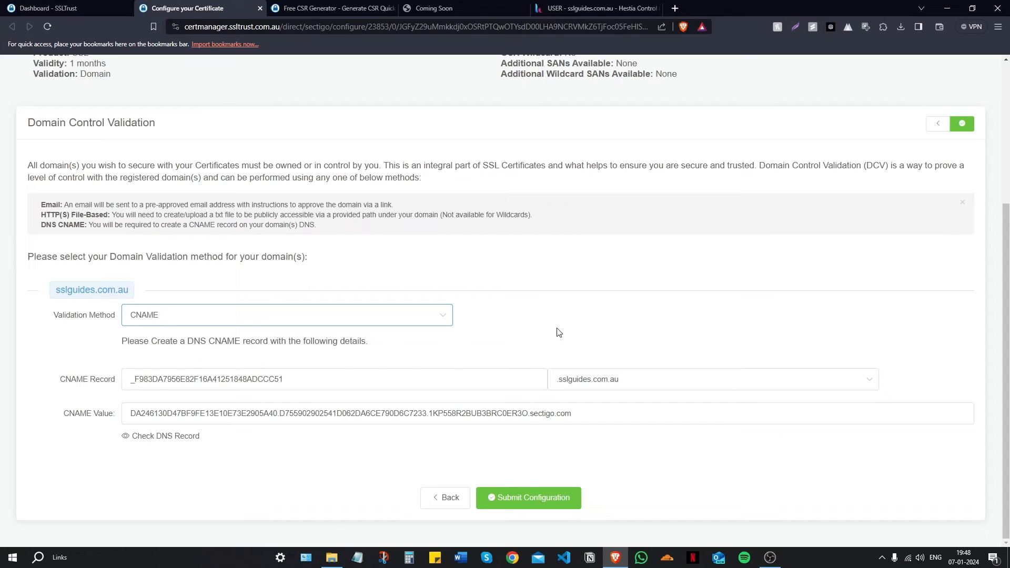
left_click(523, 8)
Step: Open cloudns.net and start a new CNAME record in the sslguides.com.au zone
left_click(544, 9)
type("clou")
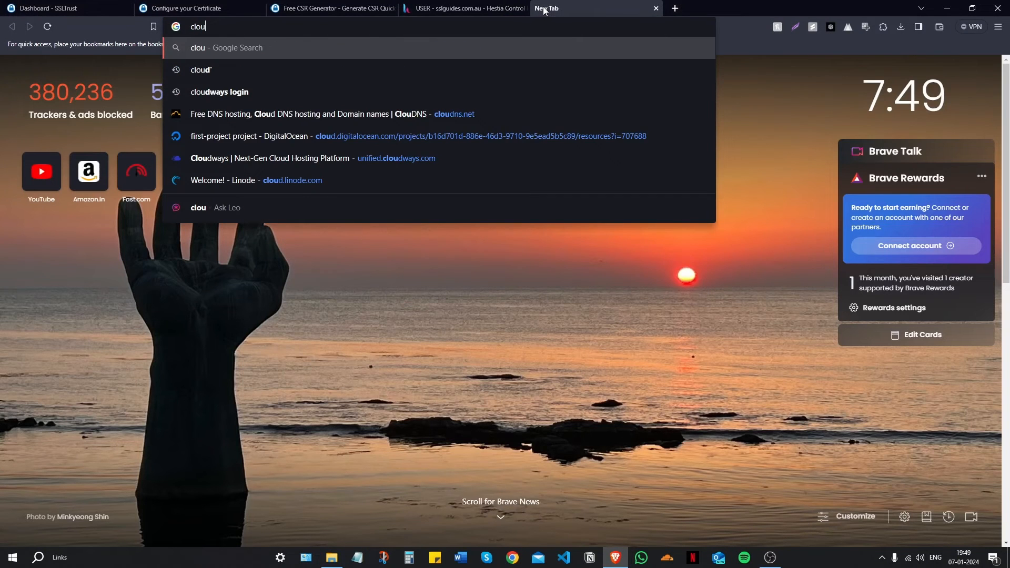
key("Return")
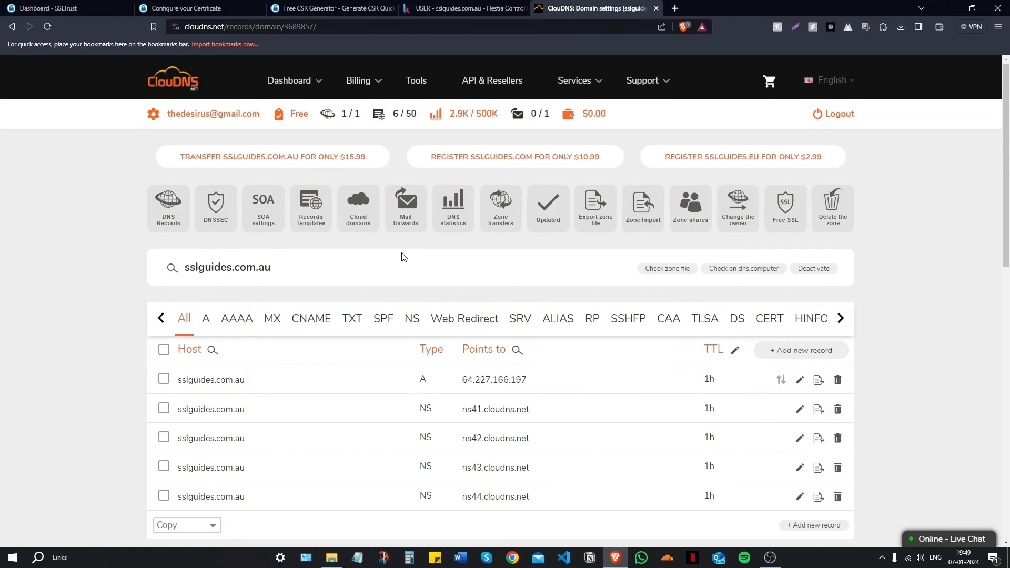
scroll(424, 242, "down", 2)
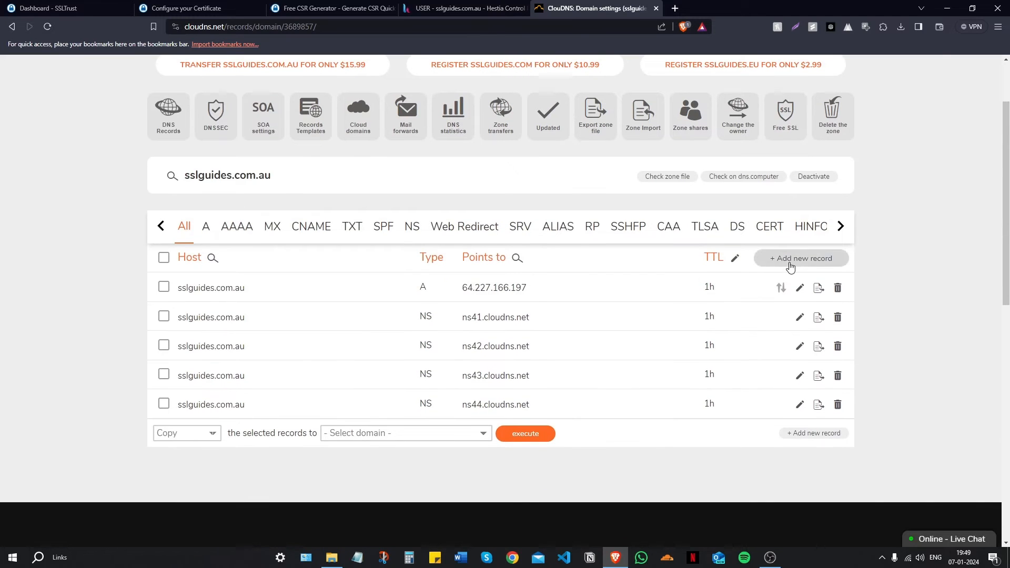
left_click(797, 258)
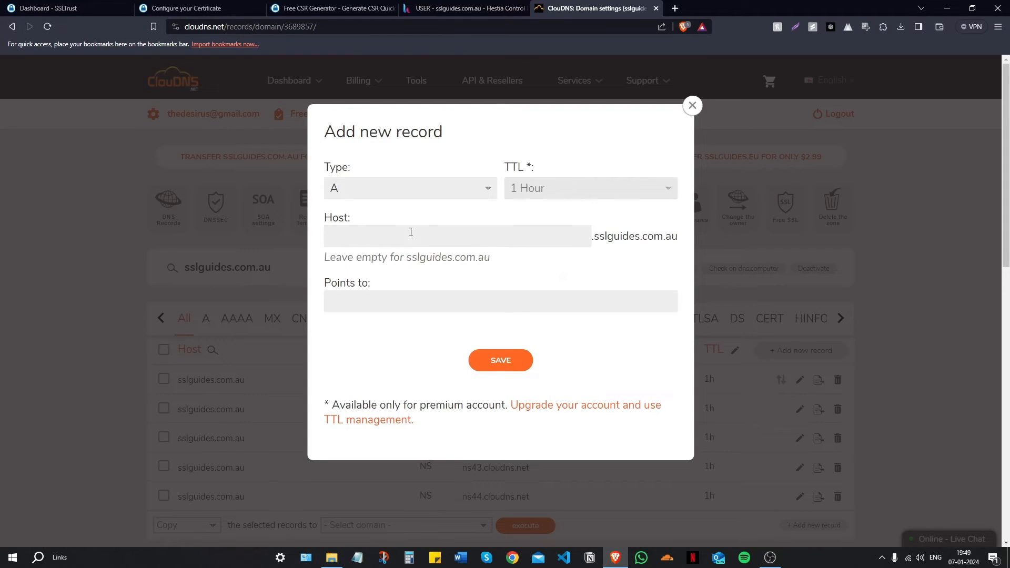
left_click(413, 195)
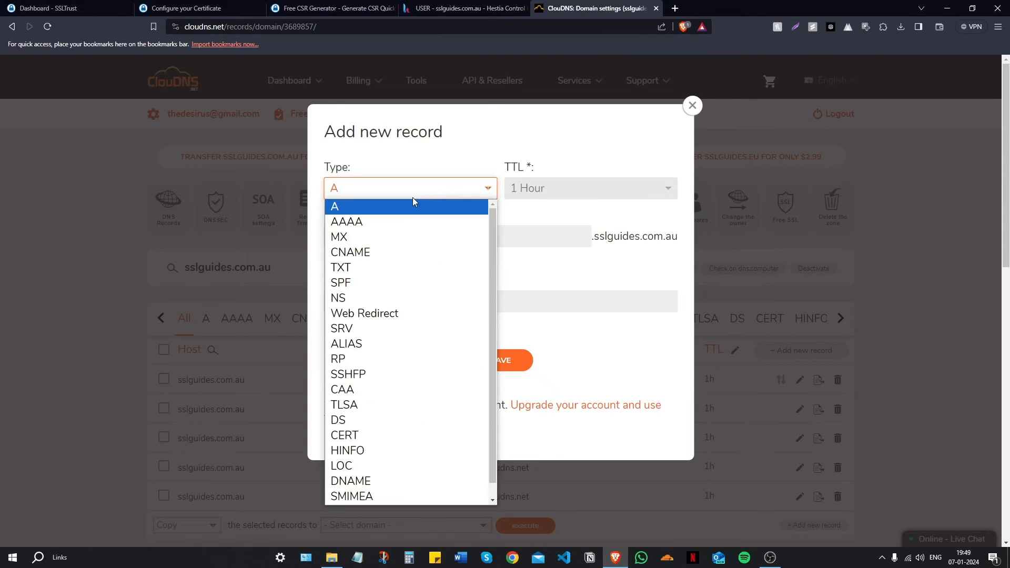
left_click(396, 251)
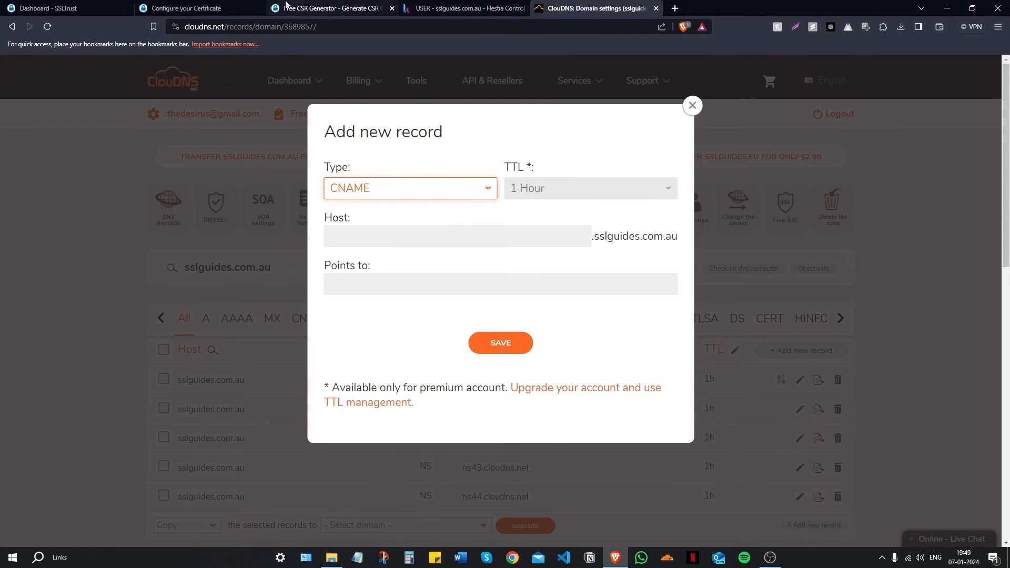
Step: Copy the Sectigo CNAME record name from the certificate order into the Host field
left_click(237, 8)
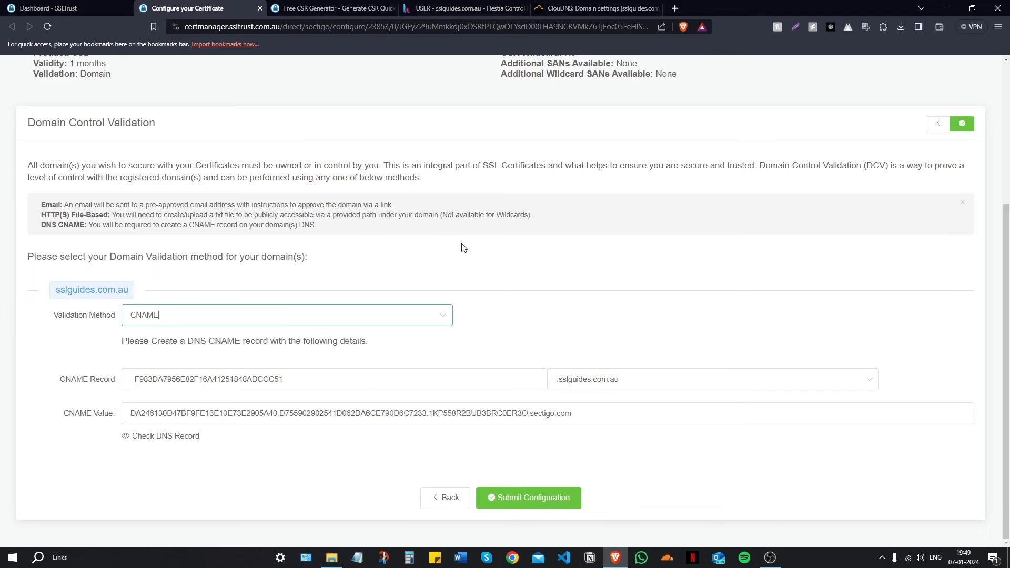
left_click_drag(311, 378, 119, 382)
right_click(176, 373)
left_click(196, 384)
left_click(575, 7)
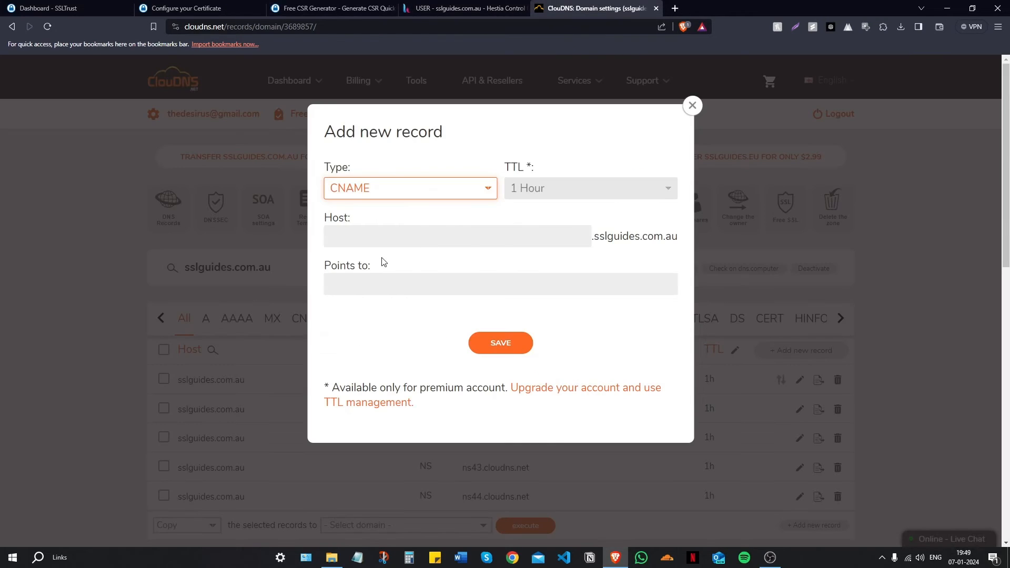
right_click(375, 234)
left_click(400, 306)
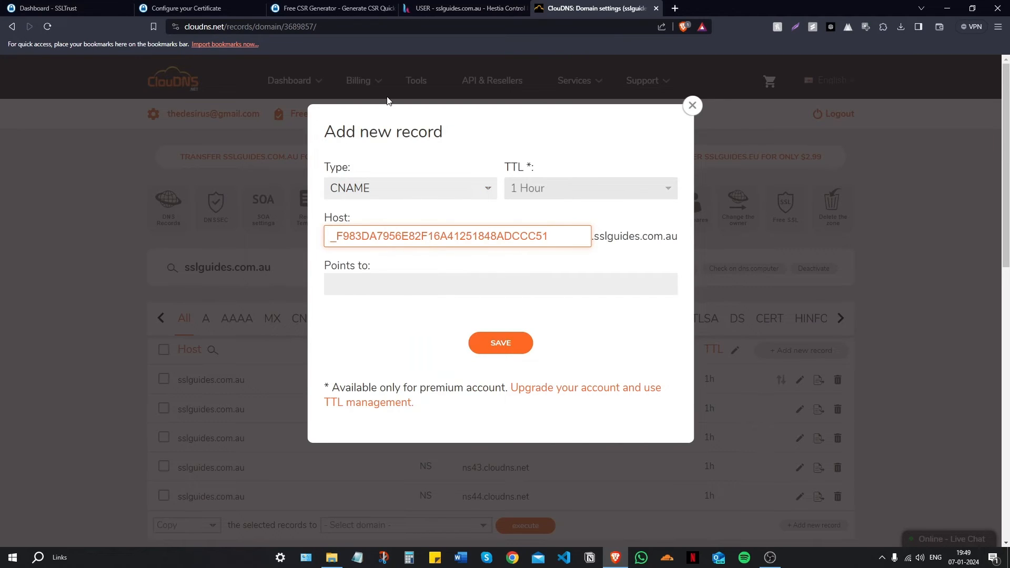
Step: Paste the sectigo.com CNAME value into Points to and save the record
left_click(187, 7)
left_click_drag(589, 414, 113, 400)
right_click(153, 405)
left_click(173, 444)
left_click(595, 8)
right_click(376, 280)
left_click(406, 354)
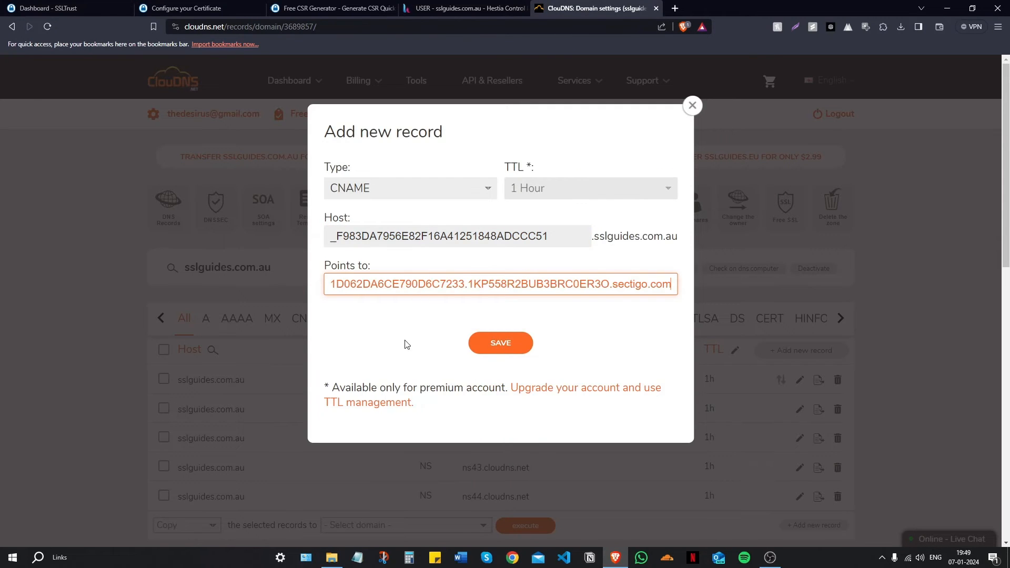
left_click(514, 342)
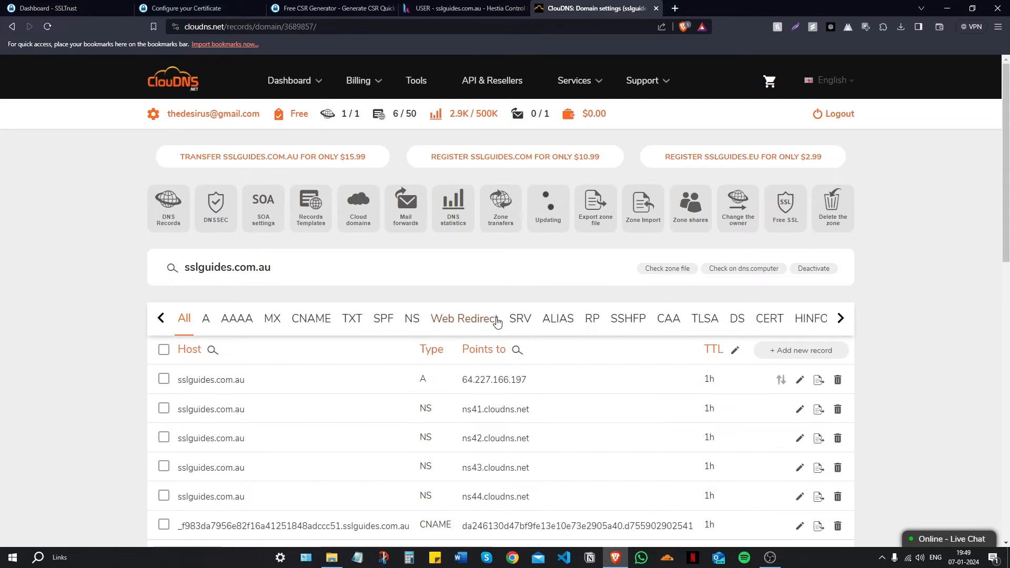
scroll(494, 211, "down", 2)
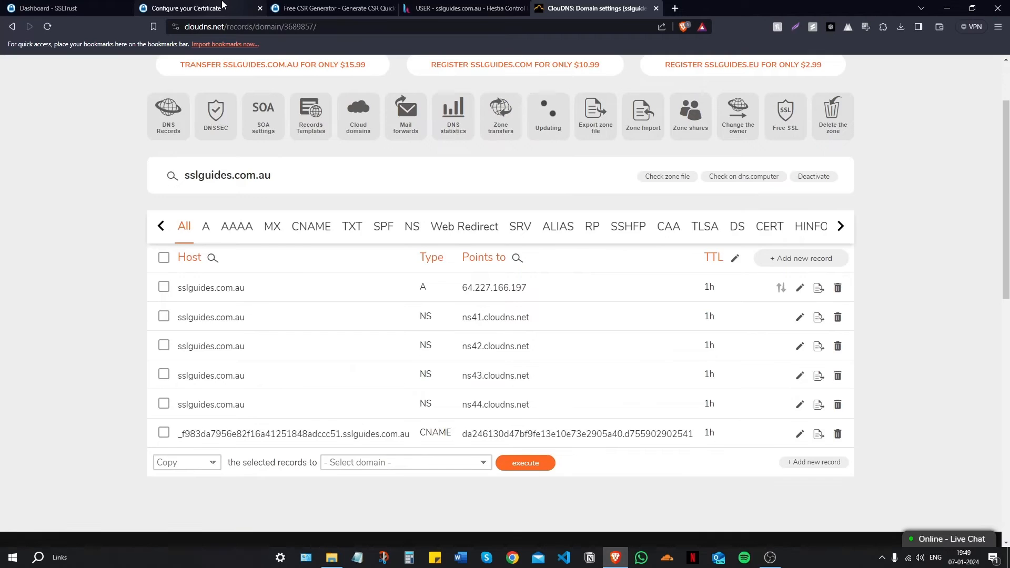
left_click(187, 8)
Step: Run DNS Checker's CNAME lookup for the validation record; all 32 servers show unresolved
left_click(619, 469)
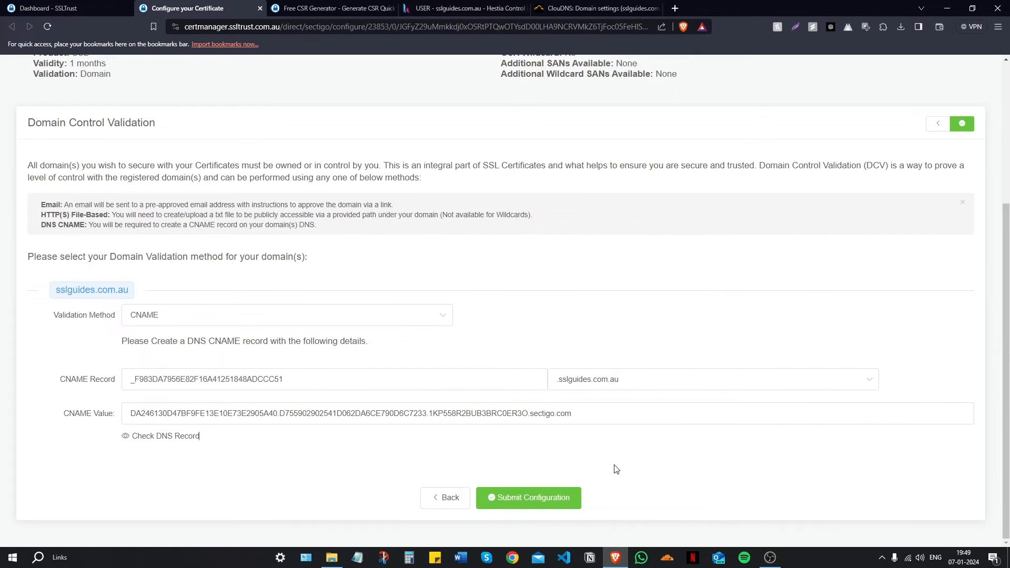
left_click(155, 441)
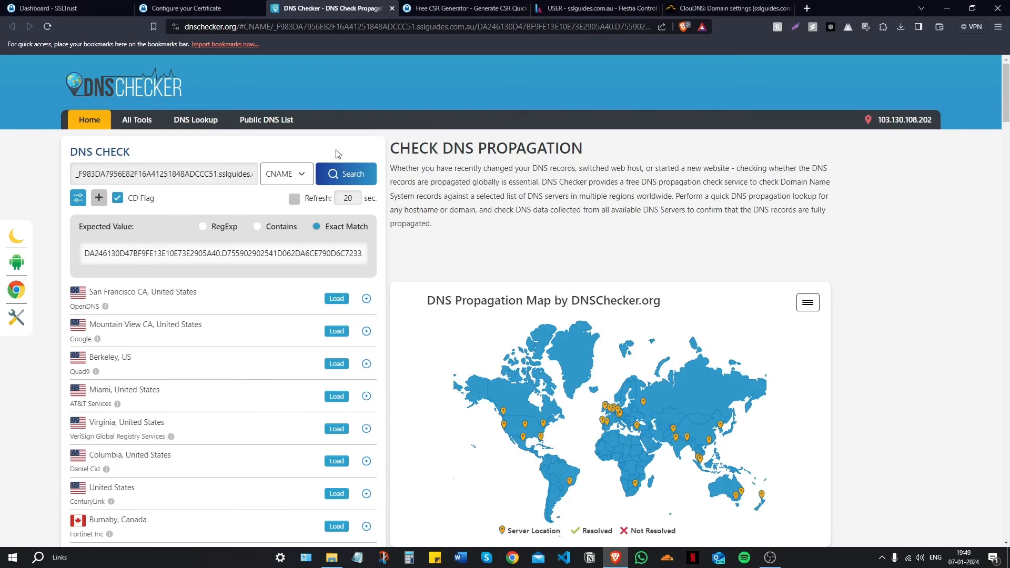
left_click(351, 178)
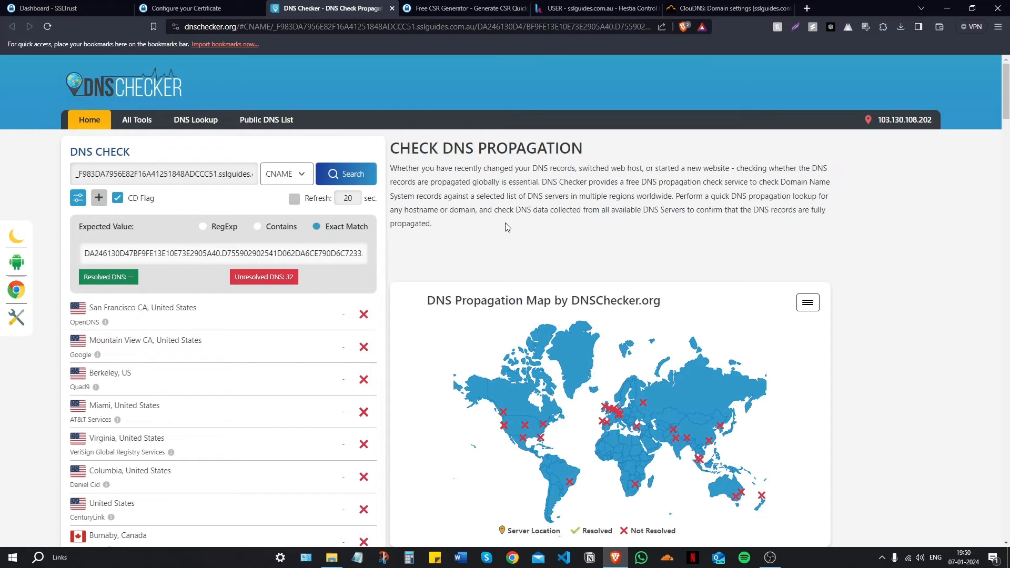
scroll(445, 398, "down", 4)
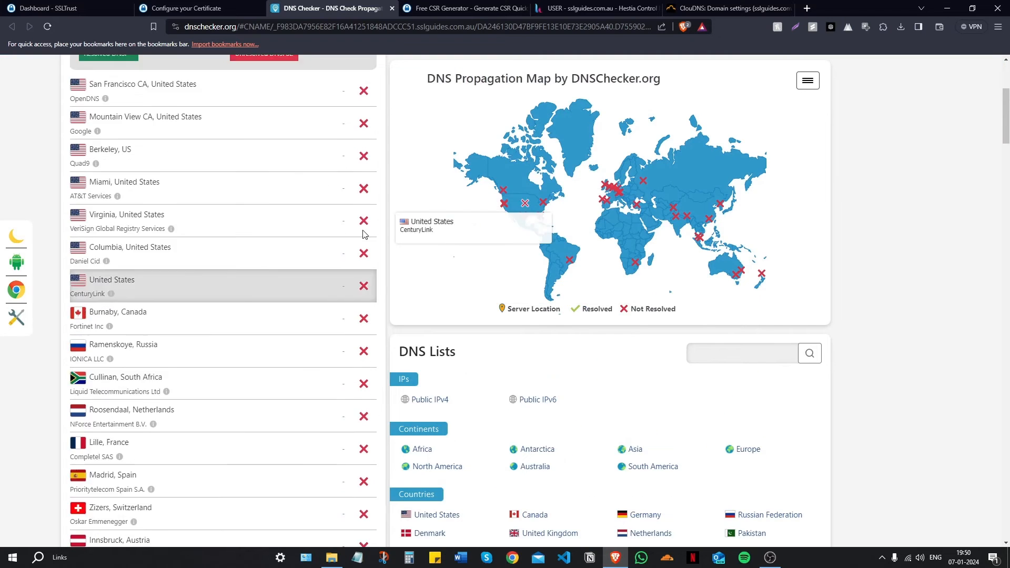
scroll(446, 306, "up", 4)
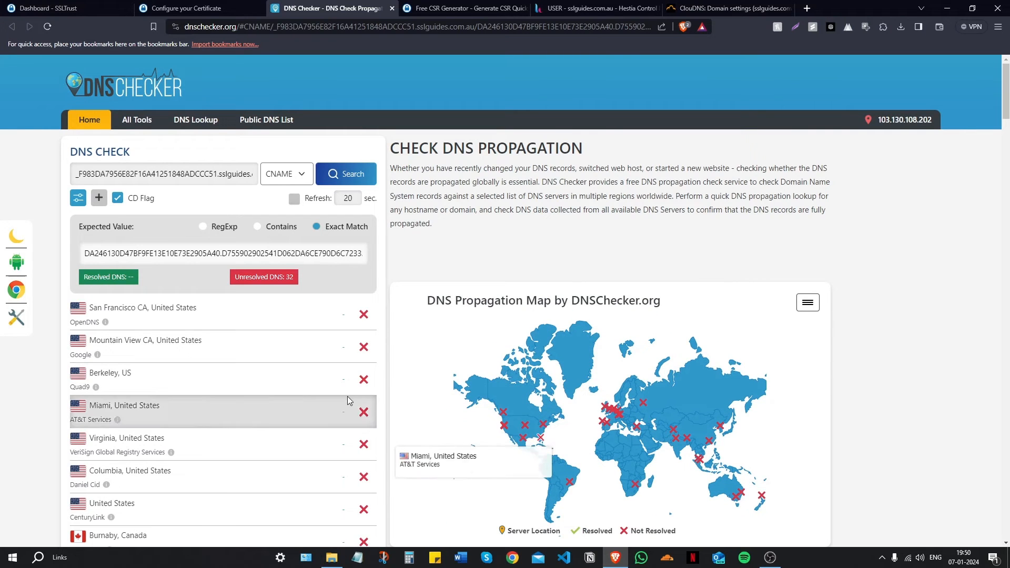
Step: Submit the CNAME validation configuration, then launch the Validation Manager link
left_click(197, 6)
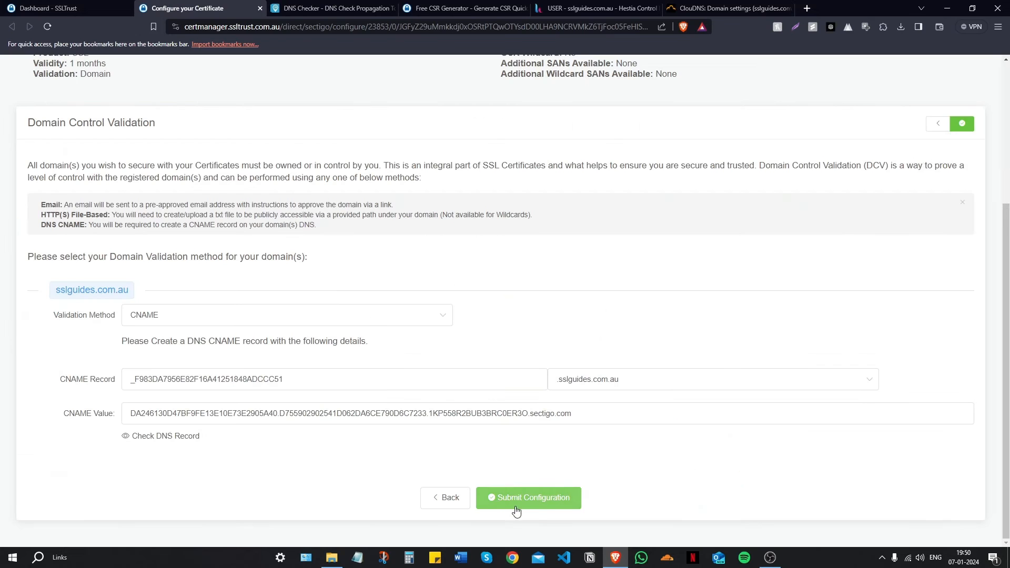
scroll(776, 380, "up", 1)
scroll(776, 380, "up", 3)
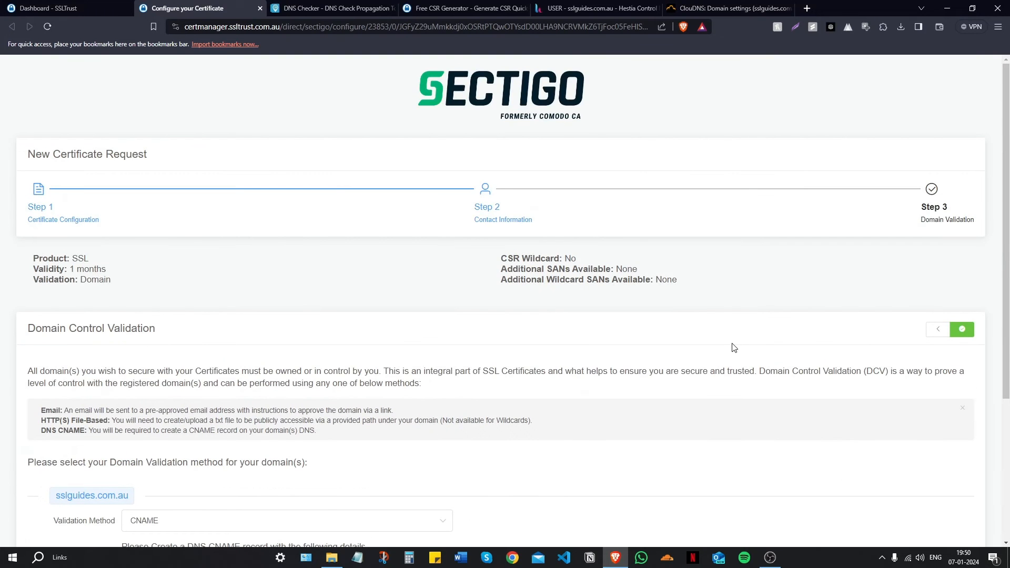
scroll(734, 347, "down", 3)
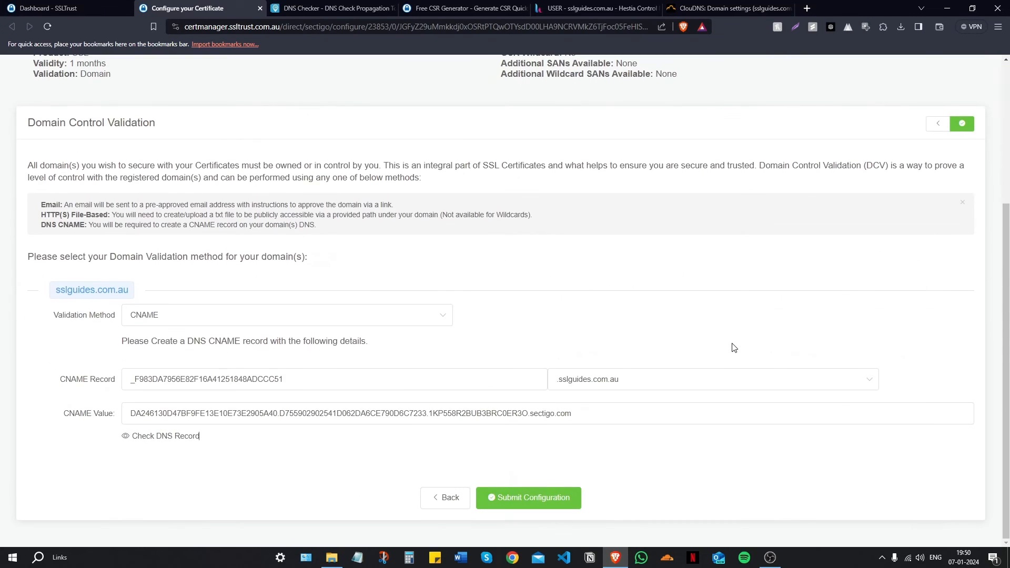
left_click(515, 498)
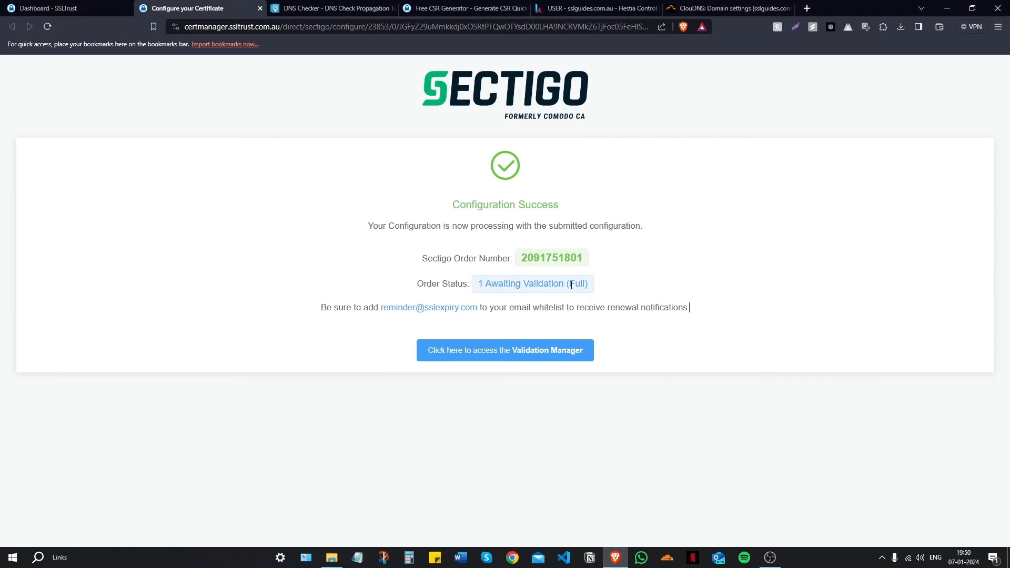
left_click(538, 351)
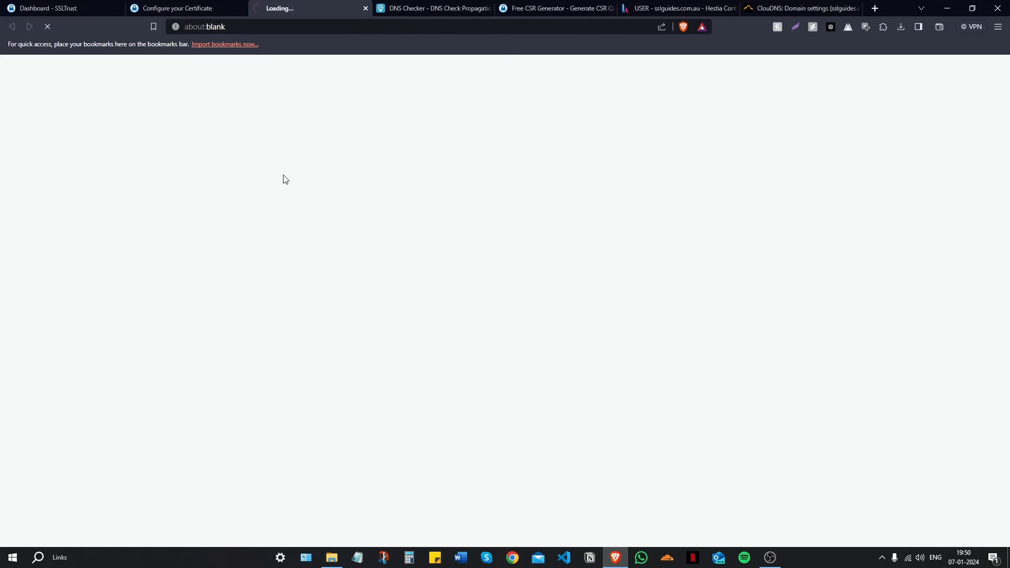
Step: Expand Domain Control Validation and submit a recheck of the CNAME CSR Hash
scroll(276, 172, "down", 3)
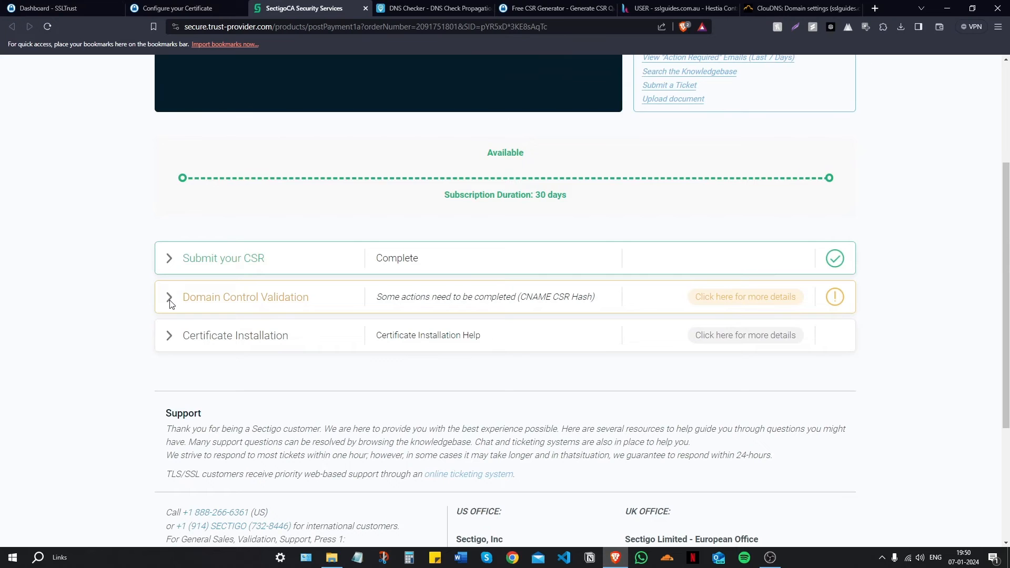
left_click(400, 8)
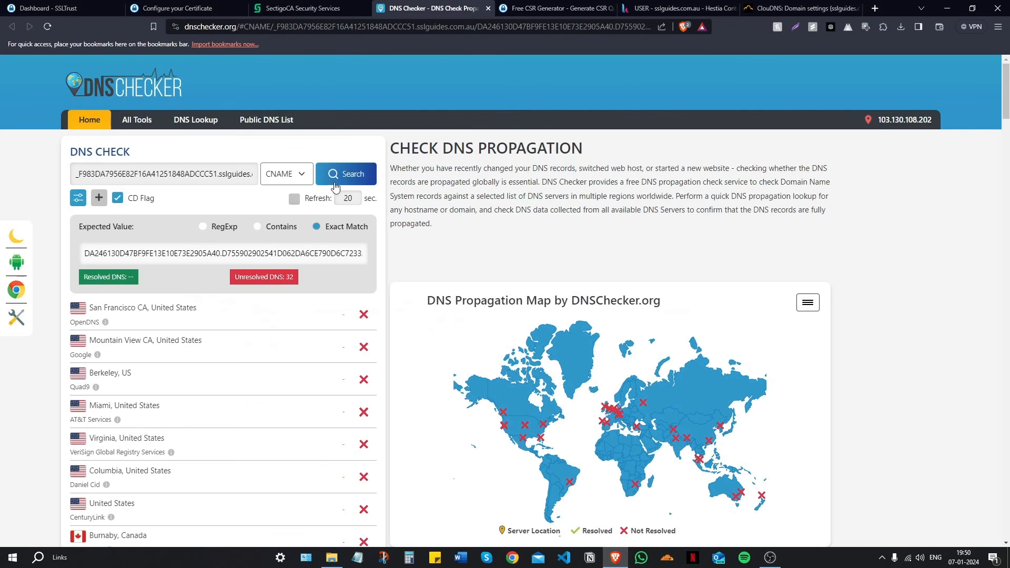
left_click(328, 9)
left_click(172, 298)
scroll(234, 283, "down", 5)
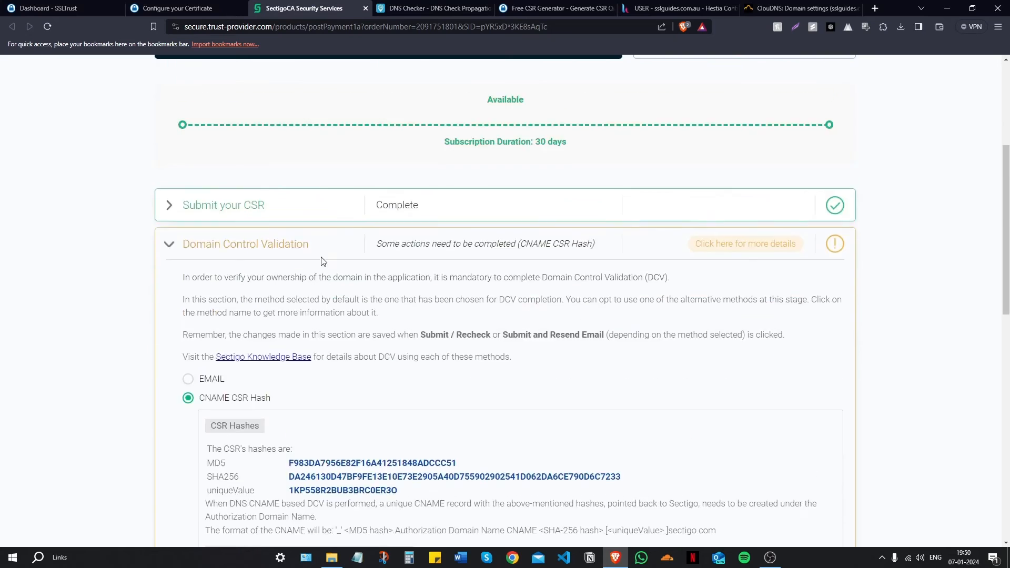
scroll(206, 163, "down", 2)
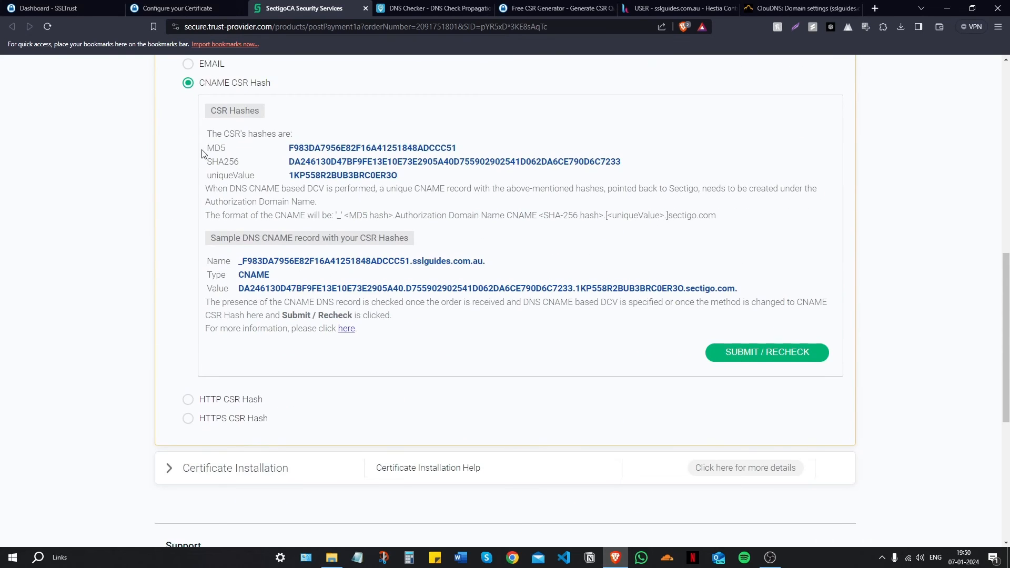
left_click(716, 358)
Step: Close the Sectigo tab and reopen Validation Manager from the sslguides.com.au product page
left_click(365, 10)
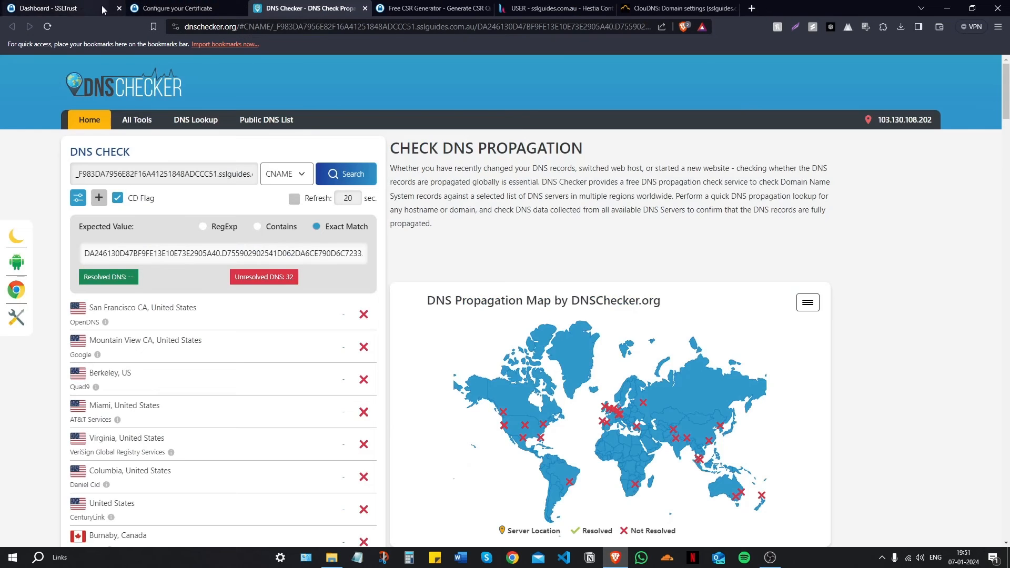
left_click(62, 5)
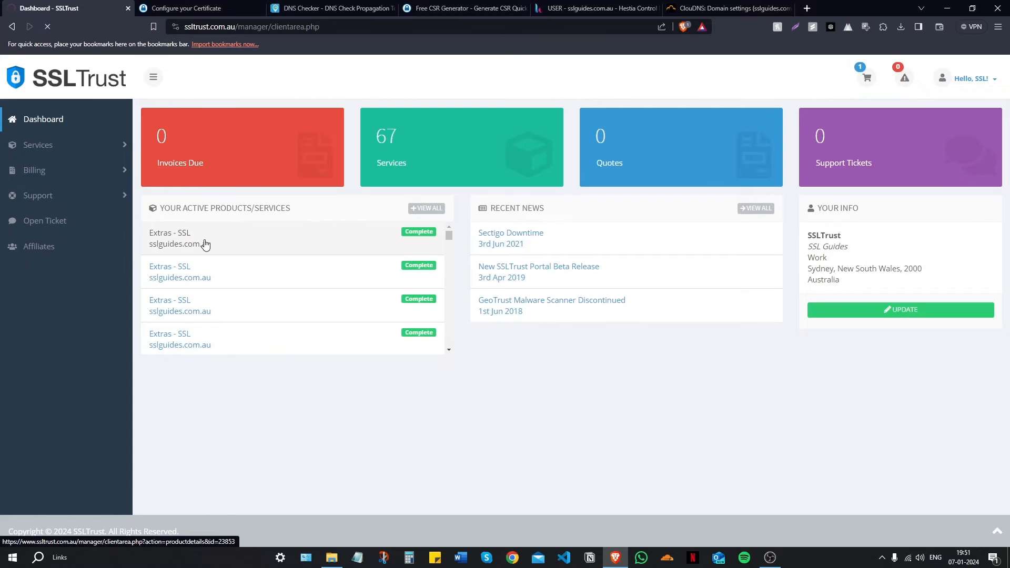
left_click(205, 244)
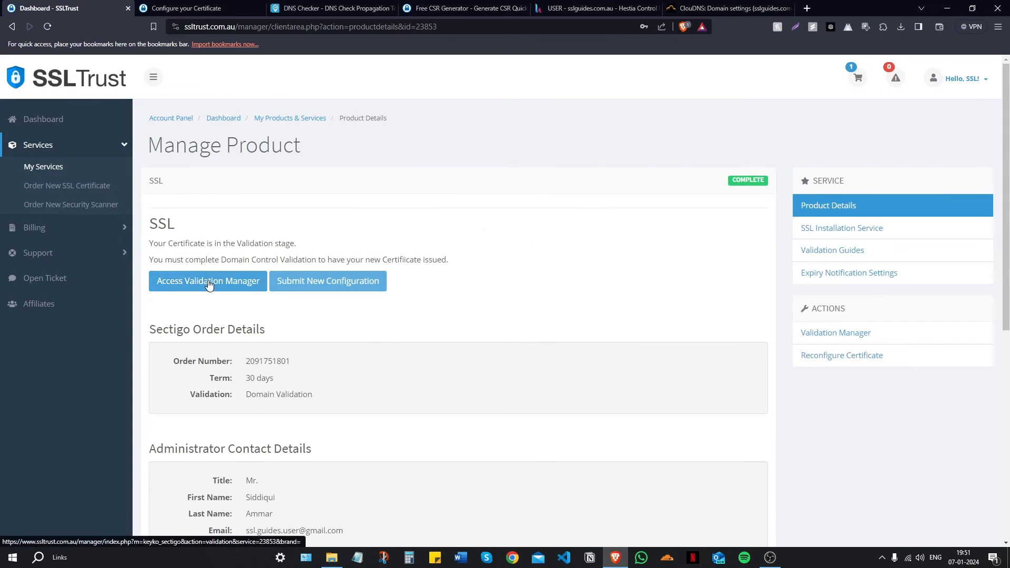
left_click(208, 284)
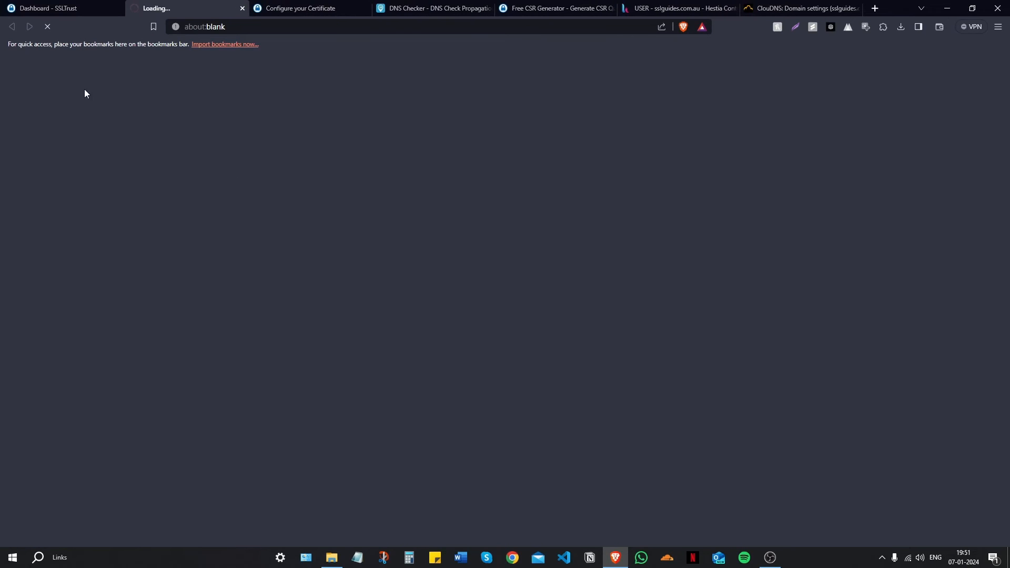
Step: Review the CNAME Domain Control Validation details, then close the Sectigo and DNS Checker tabs
scroll(214, 176, "down", 2)
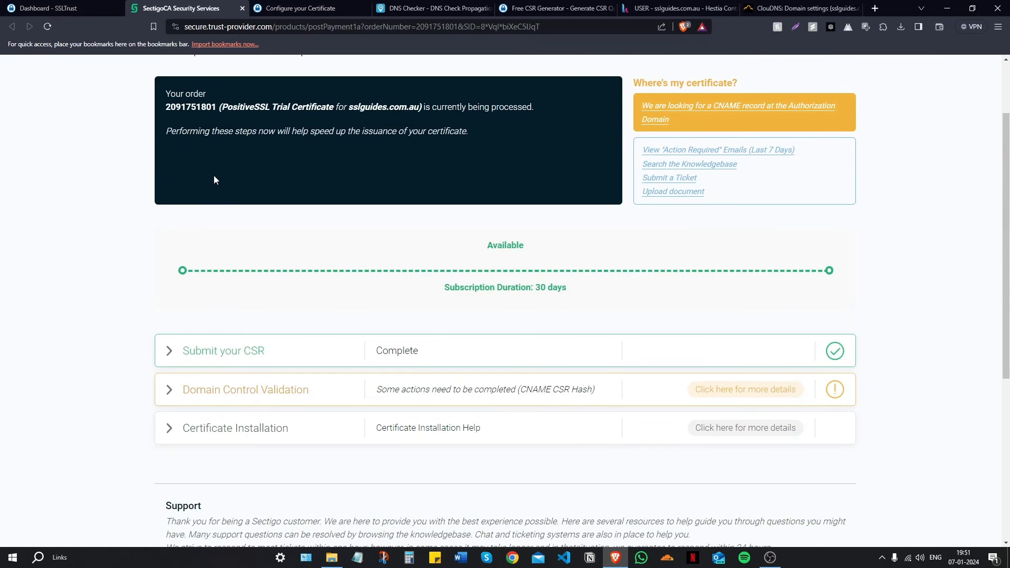
scroll(213, 179, "down", 2)
left_click(169, 298)
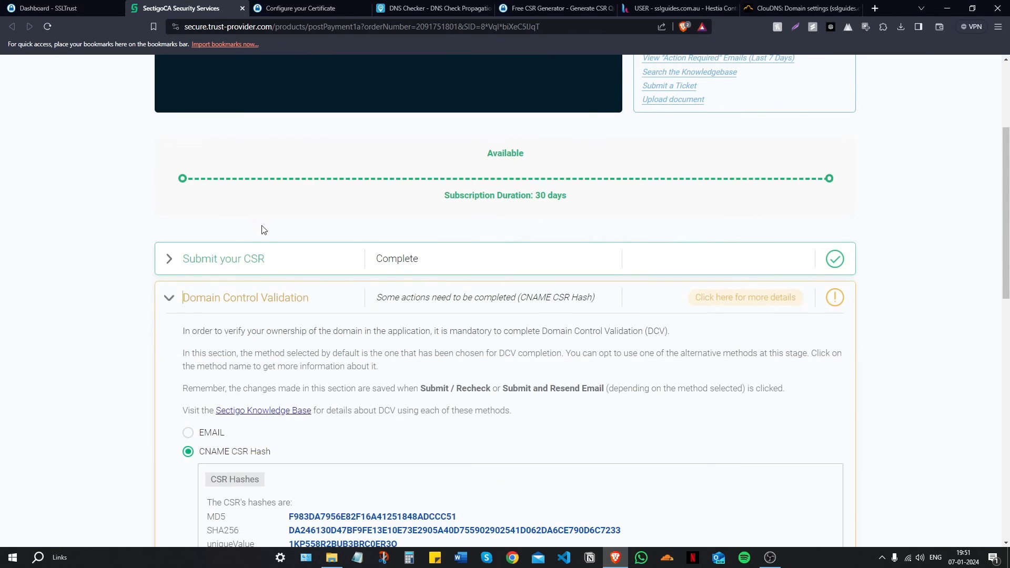
scroll(271, 218, "down", 5)
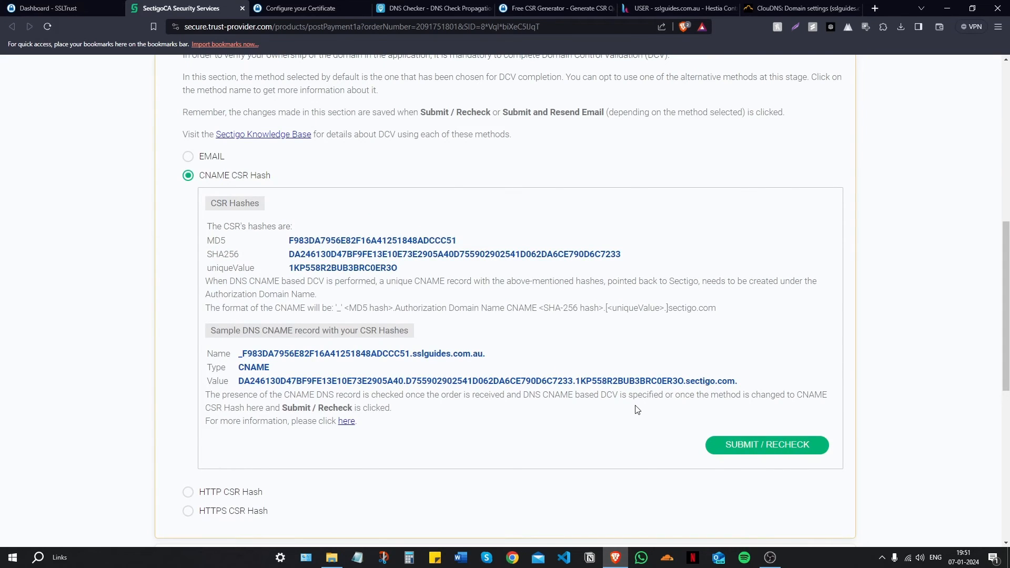
key("ctrl+w")
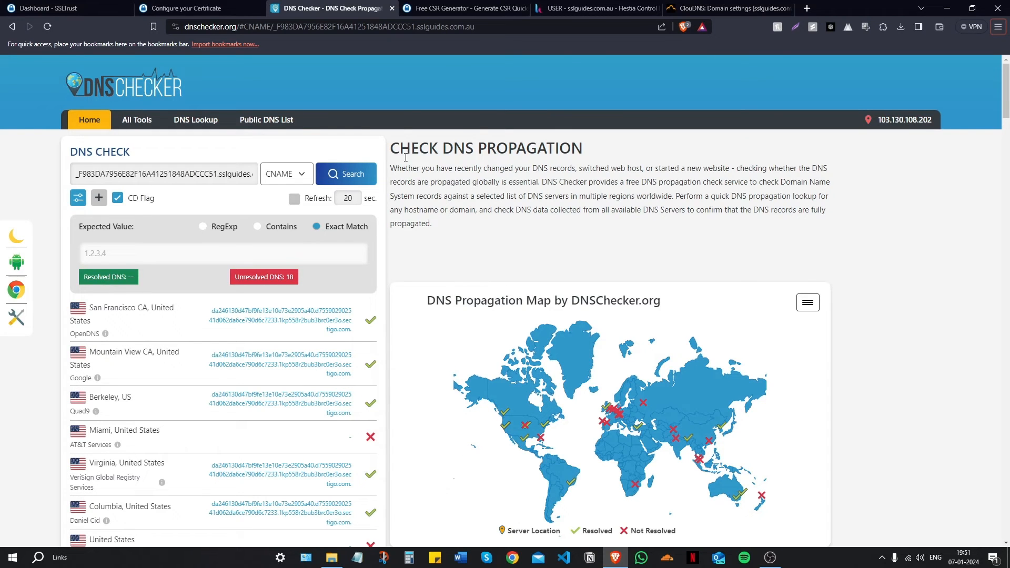
left_click(392, 8)
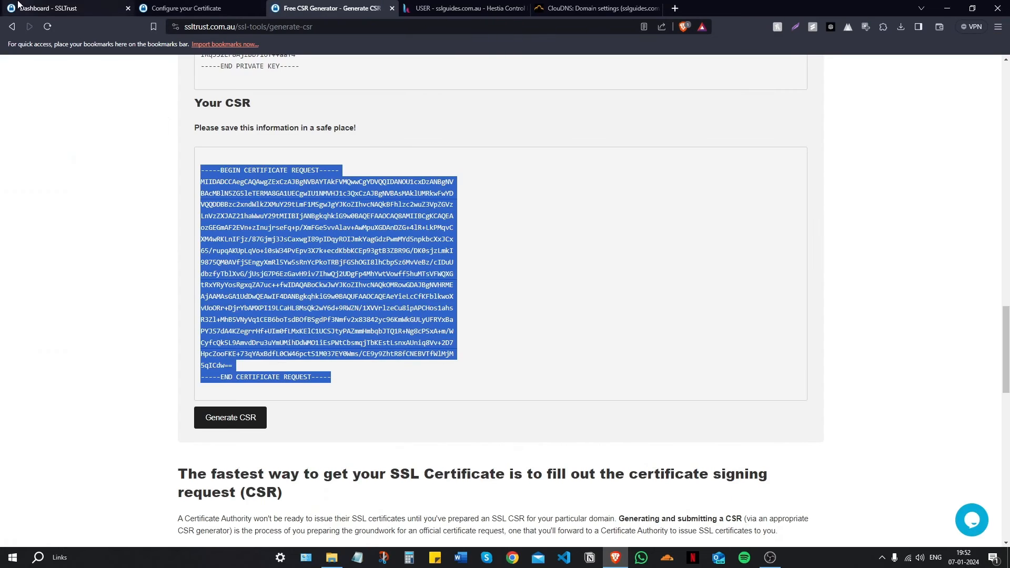
Step: Open Collect/Download Certificate for the issued sslguides.com.au certificate, then go to Hestia
left_click(18, 6)
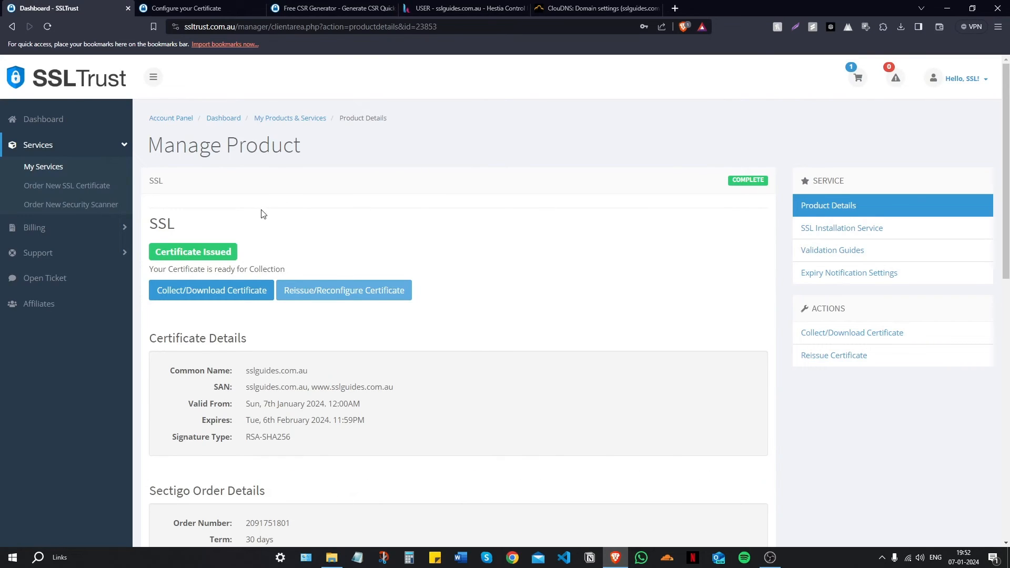
scroll(259, 219, "down", 2)
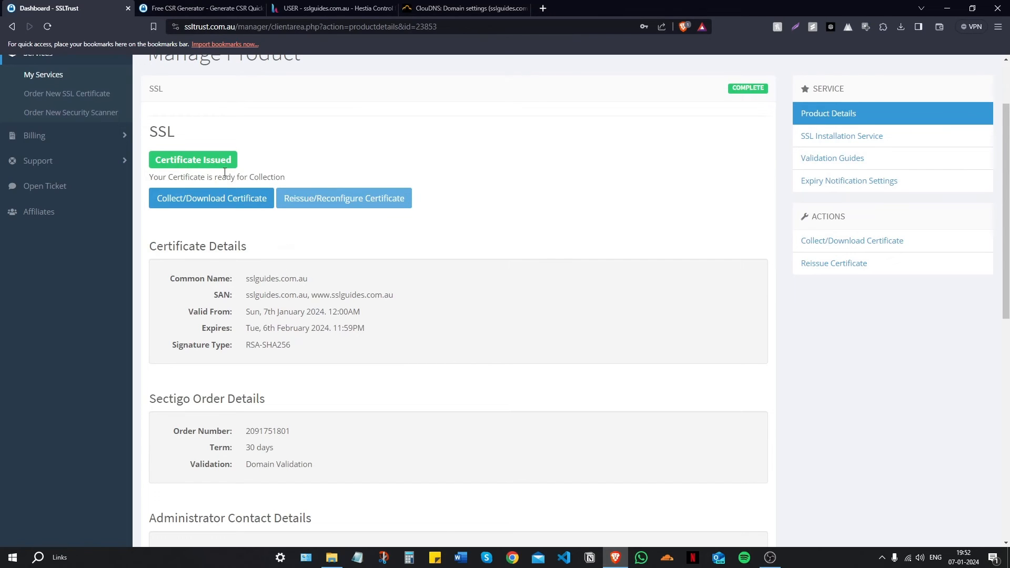
left_click(218, 199)
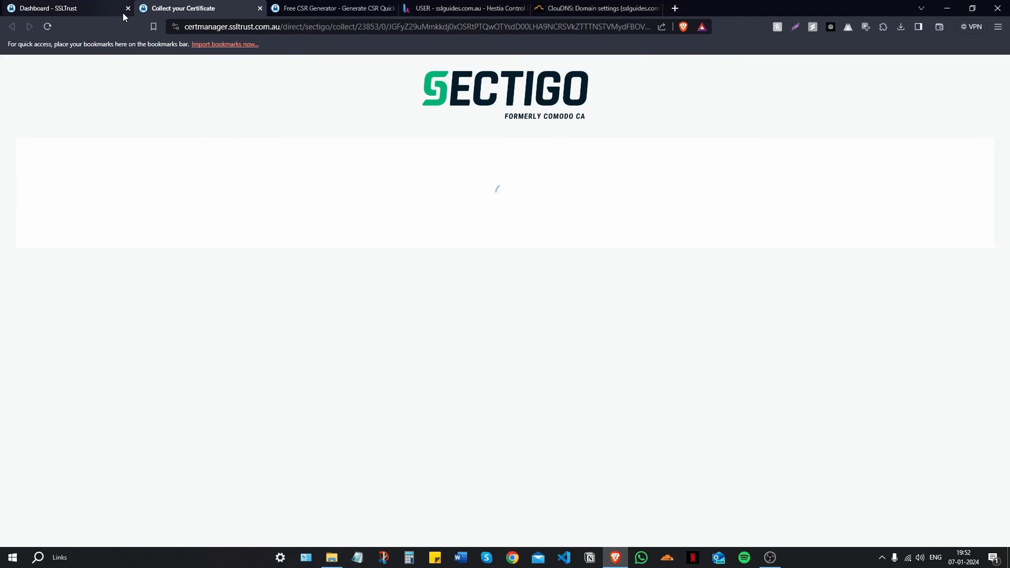
scroll(139, 141, "down", 1)
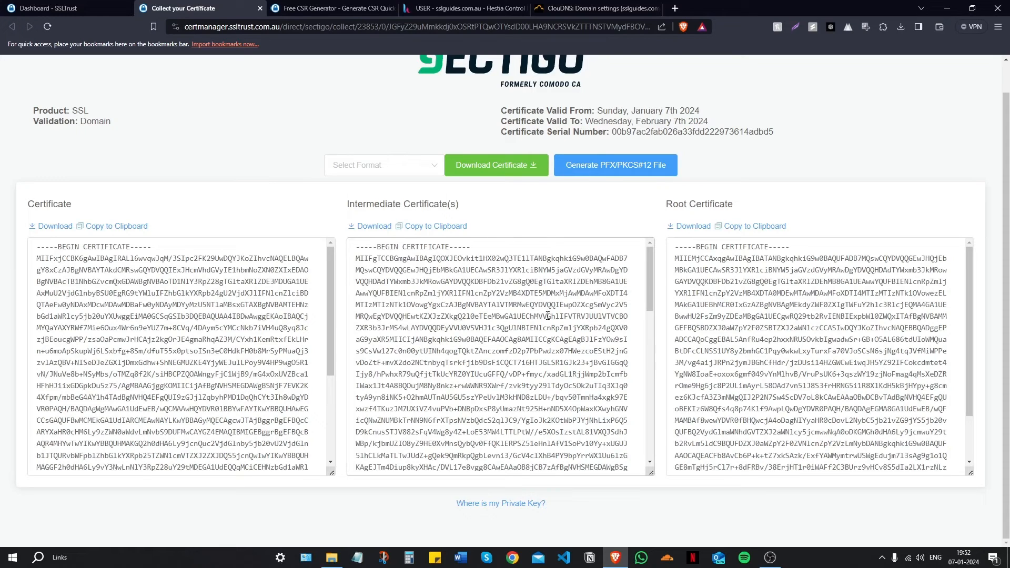
left_click(466, 9)
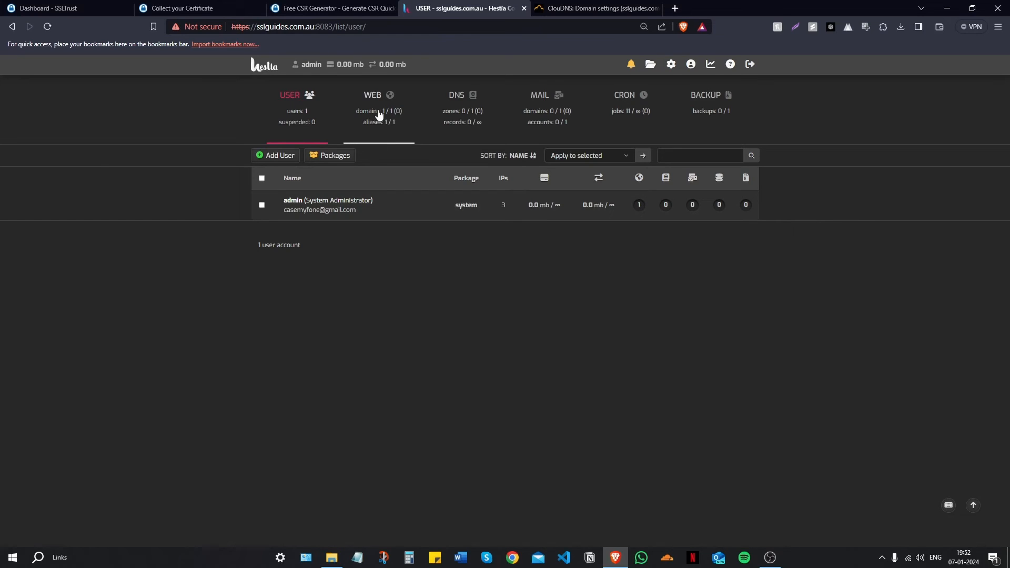
Step: Enable SSL on the sslguides.com.au web domain in Hestia
left_click(379, 113)
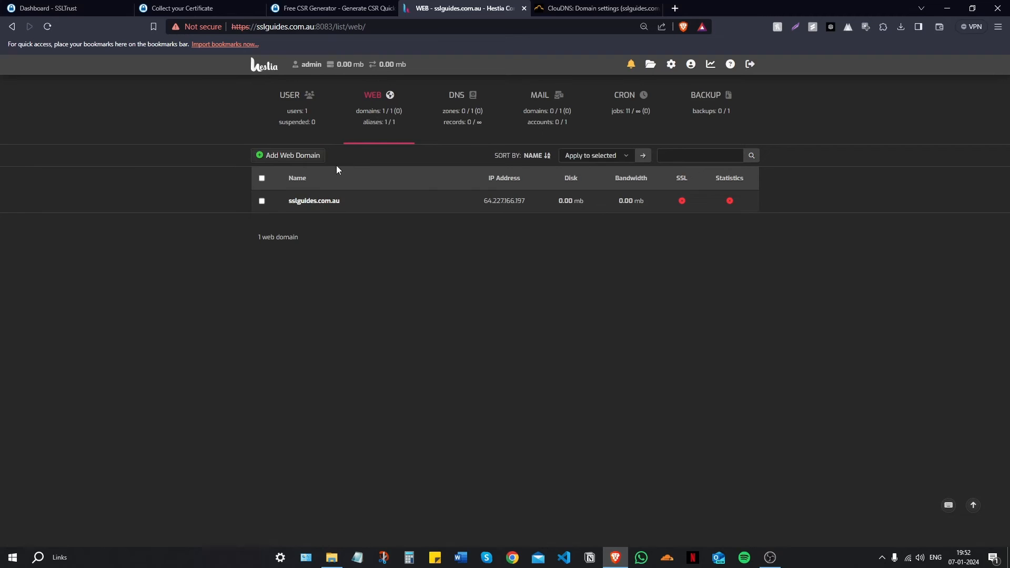
left_click(314, 202)
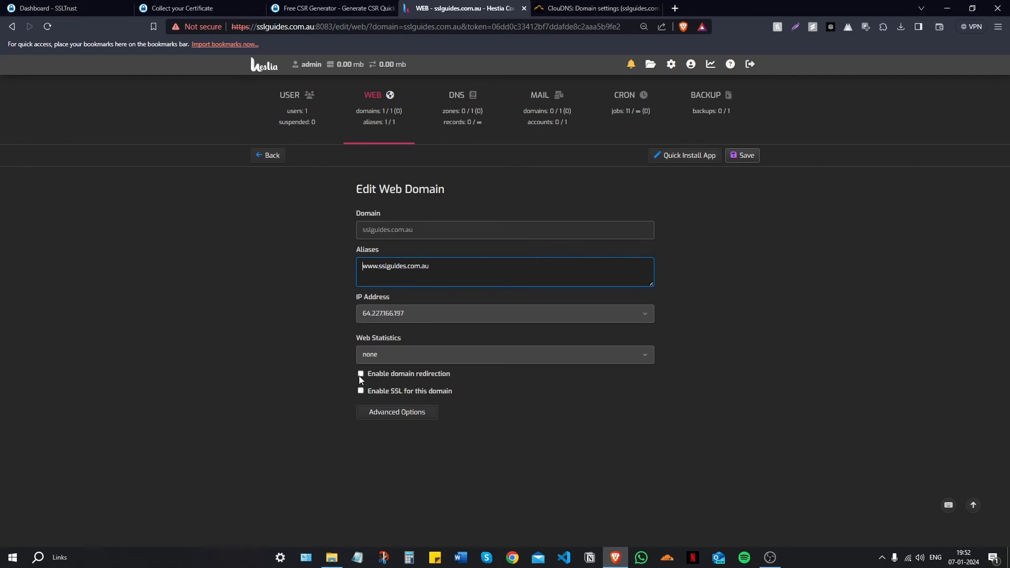
left_click(360, 391)
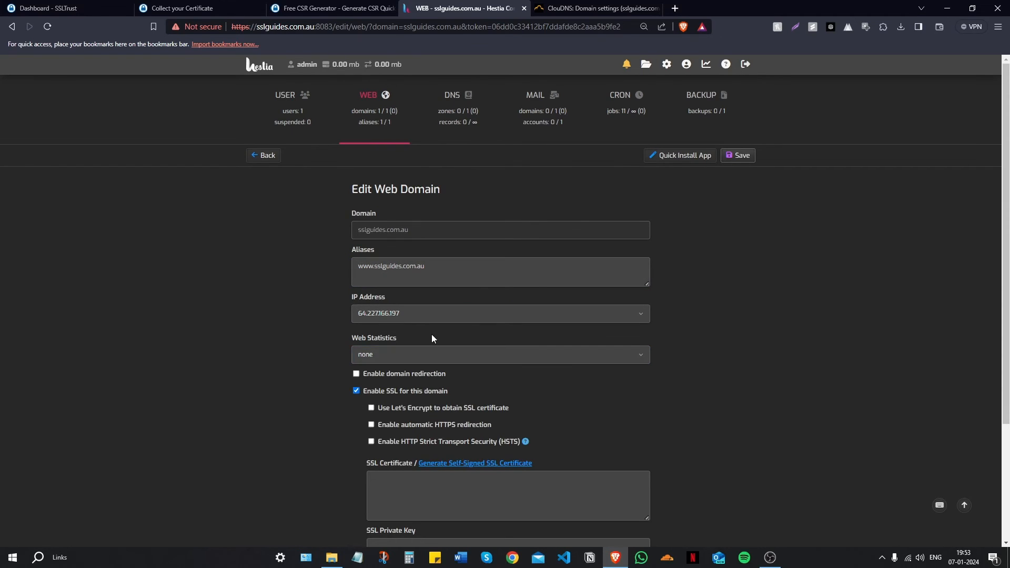
scroll(431, 333, "down", 3)
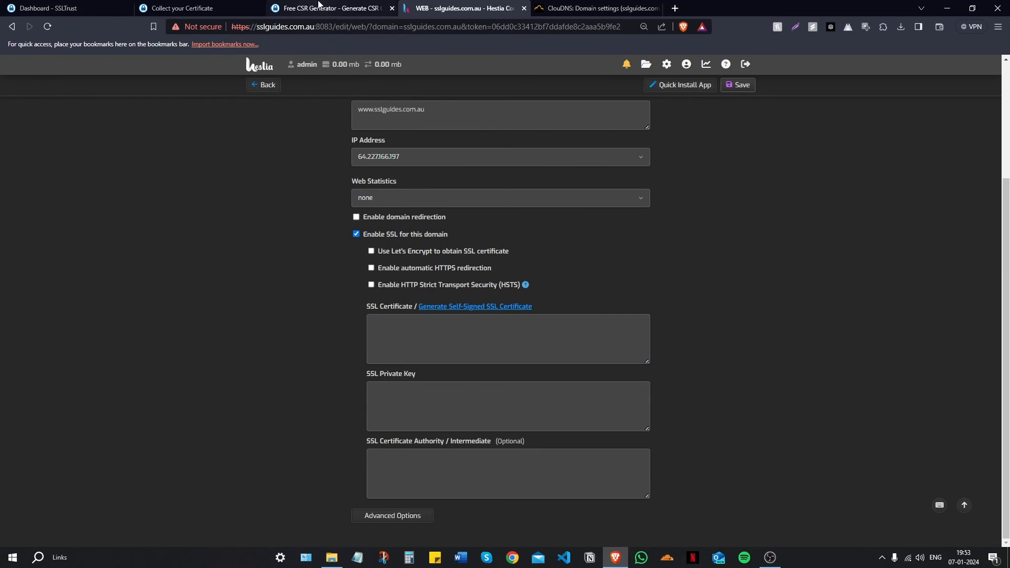
Step: Paste the issued certificate text into the SSL Certificate box
left_click(320, 7)
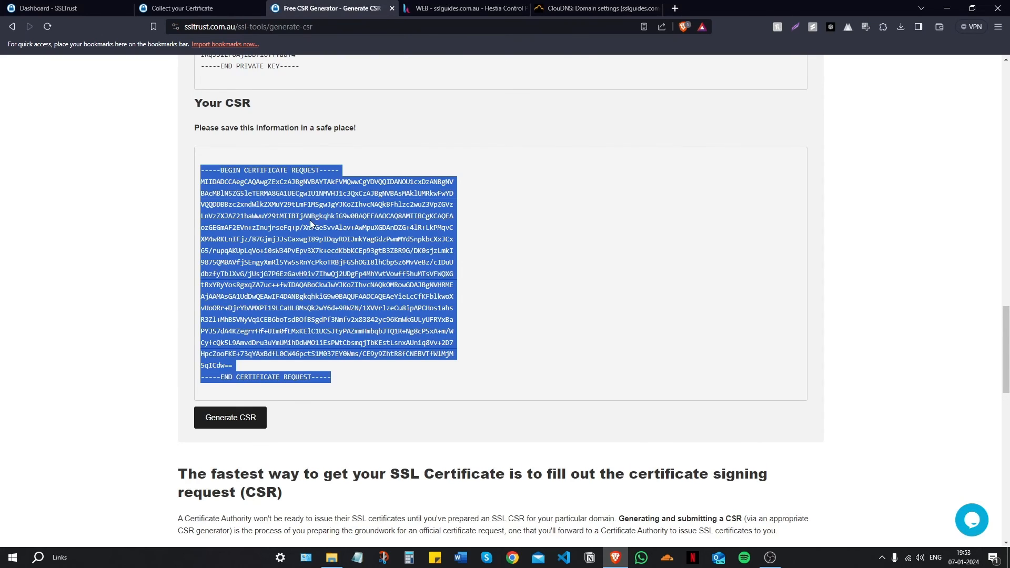
key("ctrl+shift+Tab")
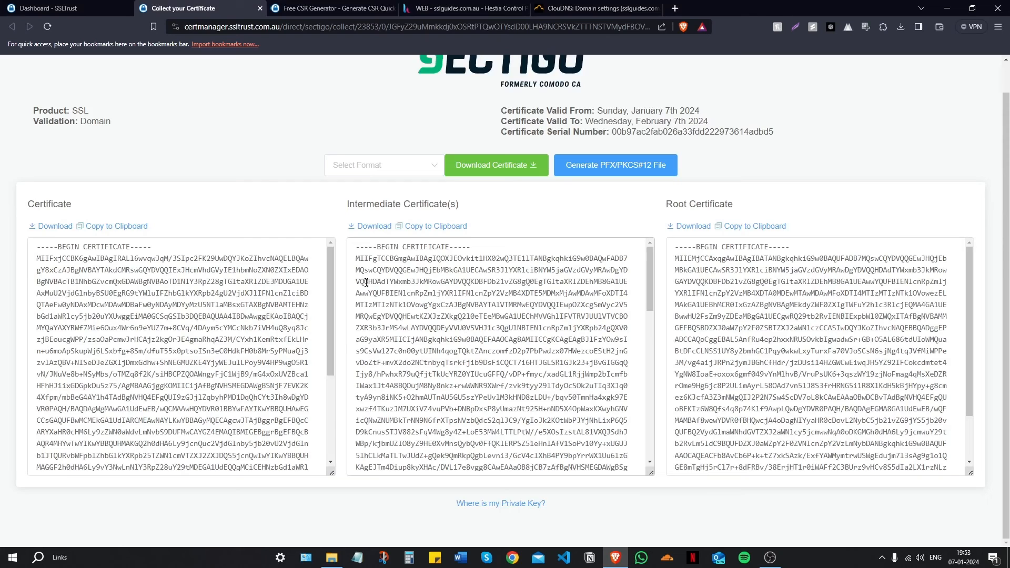
left_click(130, 227)
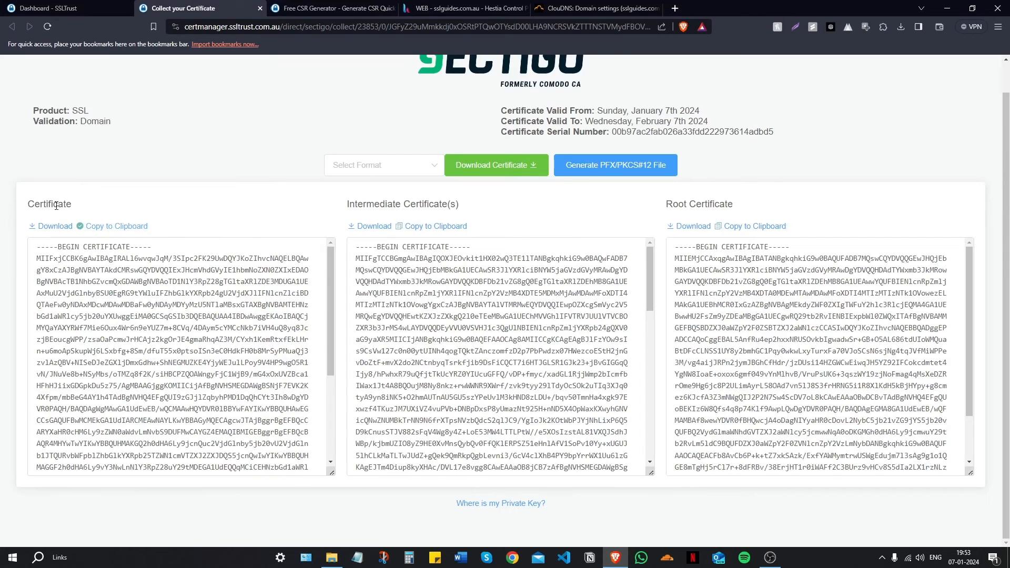
left_click(407, 9)
left_click(403, 324)
right_click(403, 325)
left_click(431, 401)
scroll(473, 340, "up", 4)
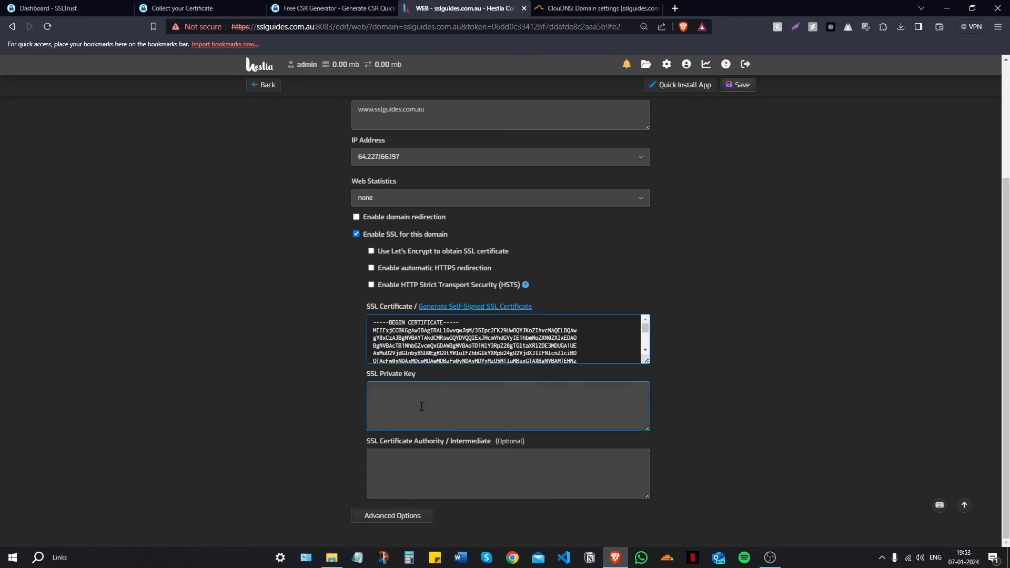
Step: Copy the private key from the CSR page into the SSL Private Key box
left_click(331, 8)
scroll(388, 199, "up", 7)
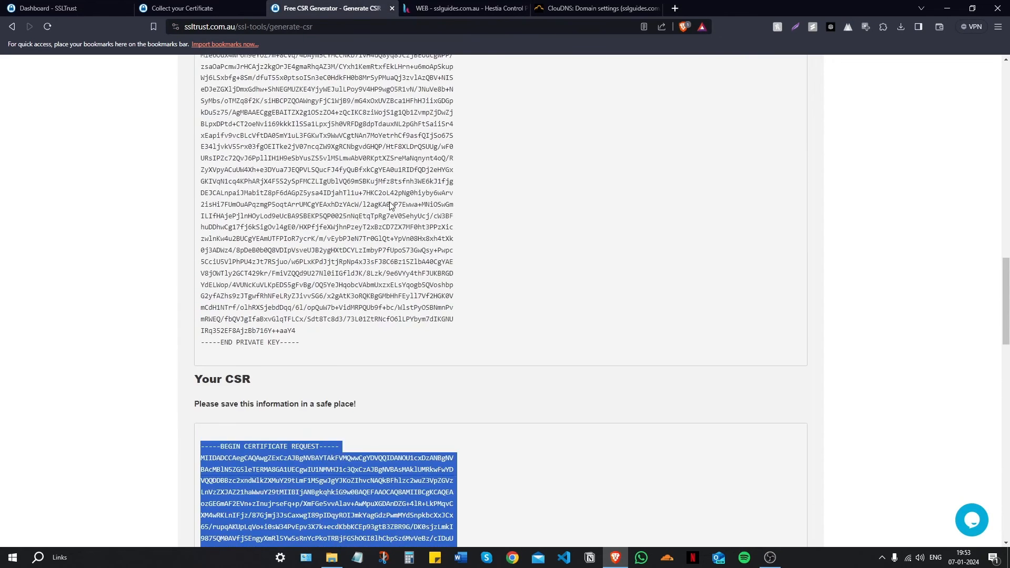
left_click_drag(304, 442, 195, 119)
right_click(230, 165)
left_click(238, 171)
left_click(463, 8)
right_click(424, 398)
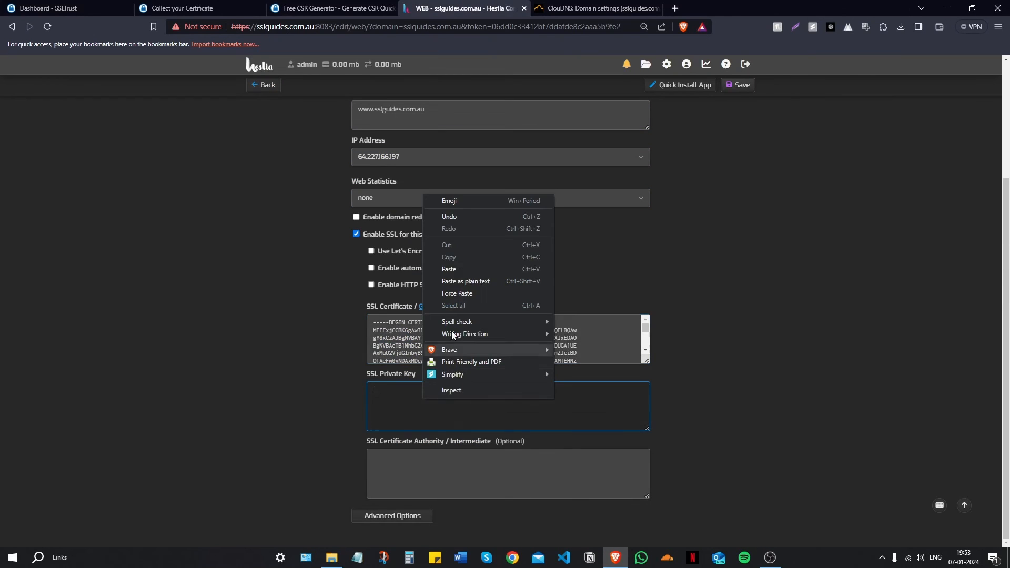
left_click(454, 266)
scroll(722, 453, "up", 3)
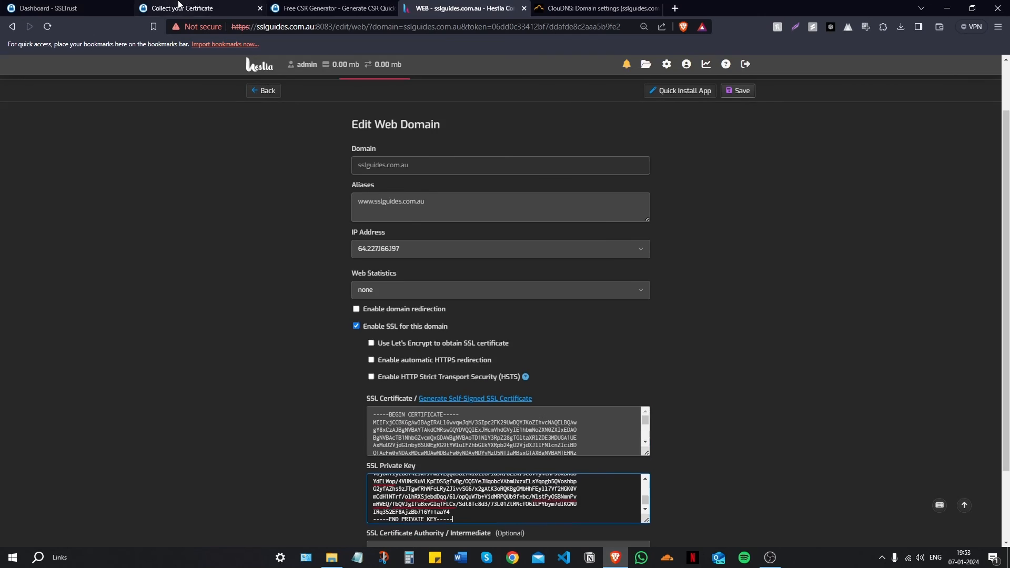
Step: Paste the intermediate certificate into the Certificate Authority box and save the SSL settings
left_click(182, 8)
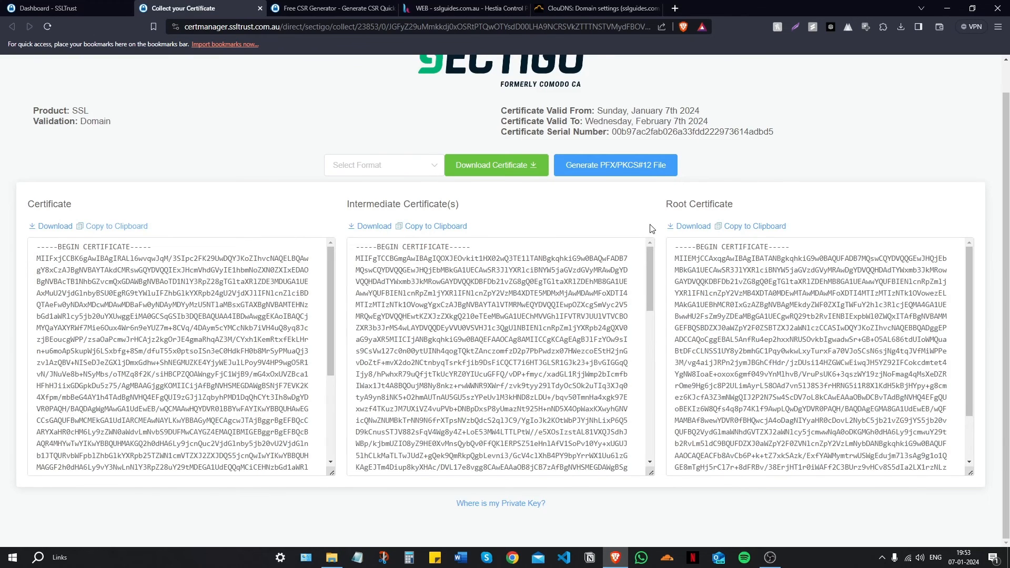
scroll(653, 230, "up", 1)
left_click(437, 259)
left_click(346, 8)
scroll(431, 458, "down", 3)
left_click(445, 8)
scroll(446, 369, "down", 2)
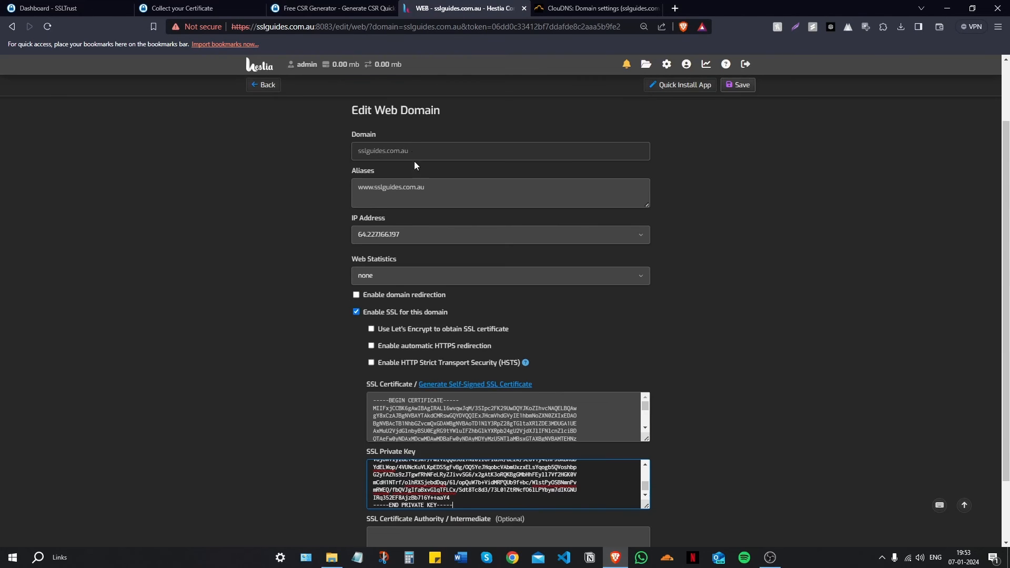
right_click(446, 476)
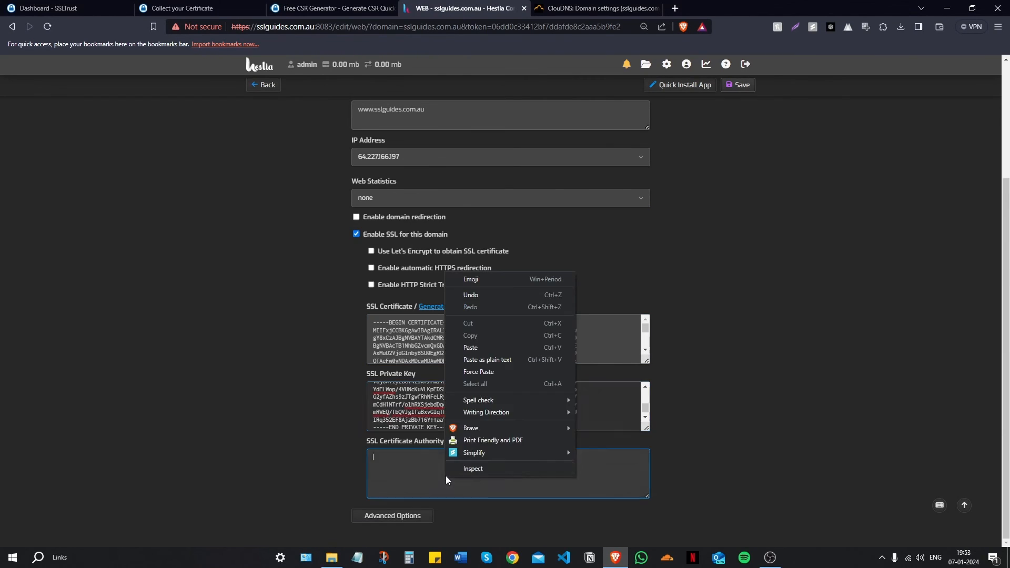
left_click(483, 348)
scroll(460, 419, "up", 5)
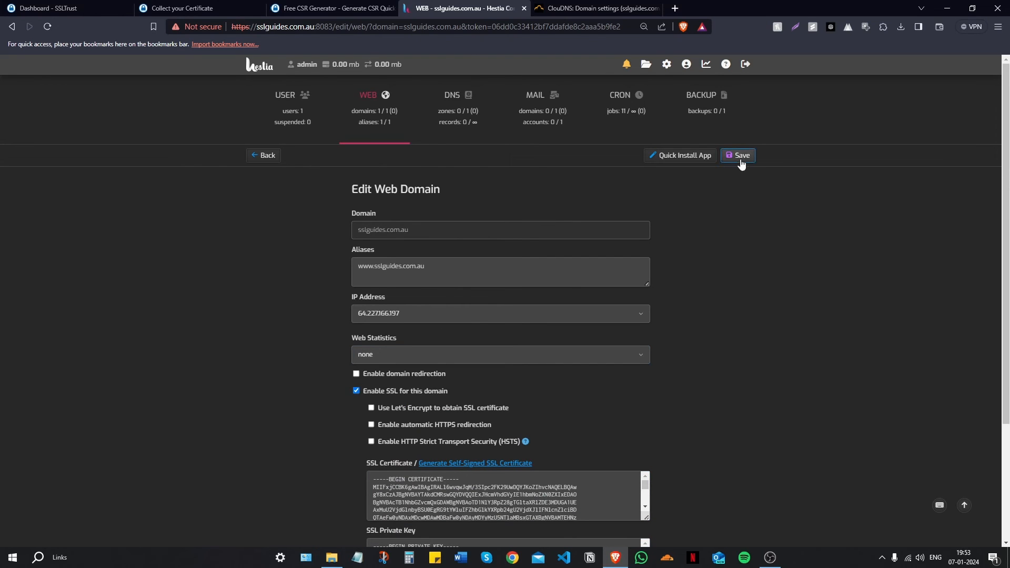
left_click(743, 157)
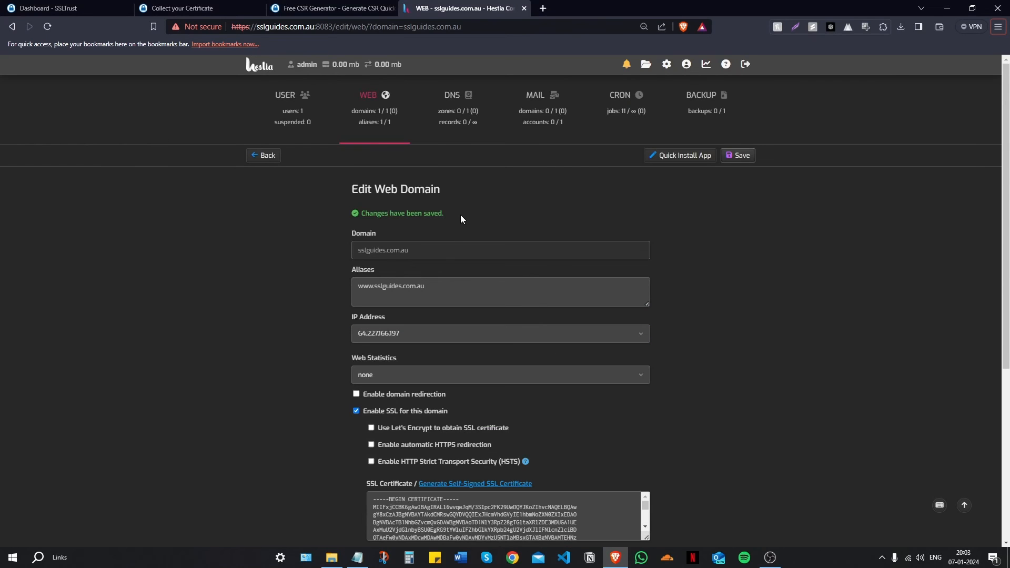
left_click(446, 284)
scroll(535, 280, "down", 4)
scroll(551, 286, "down", 5)
left_click_drag(598, 503, 668, 428)
left_click(669, 429)
left_click(682, 370)
left_click(550, 6)
type("https")
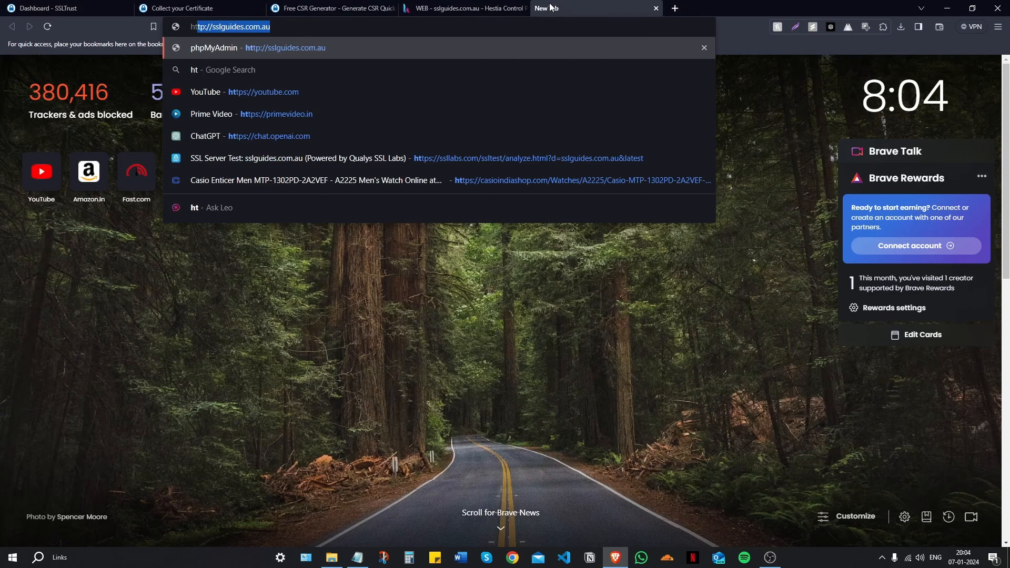
type("://s")
key("Return")
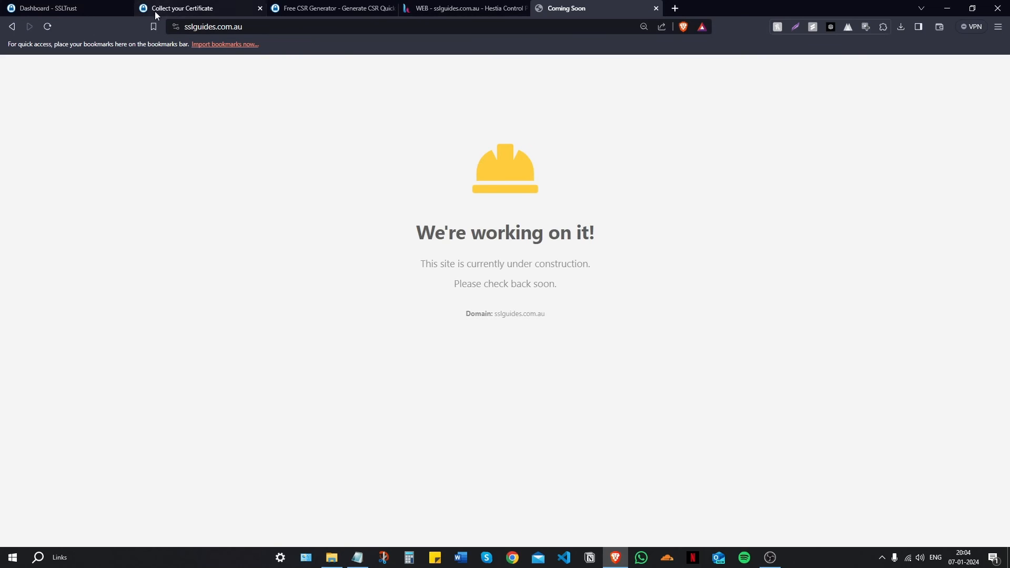
left_click(175, 26)
left_click(220, 77)
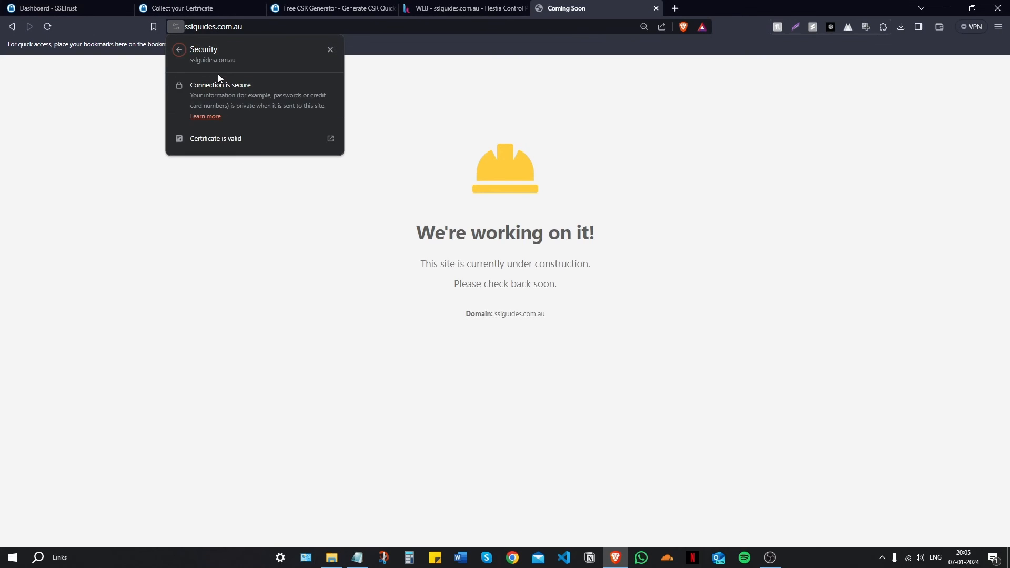
left_click(251, 138)
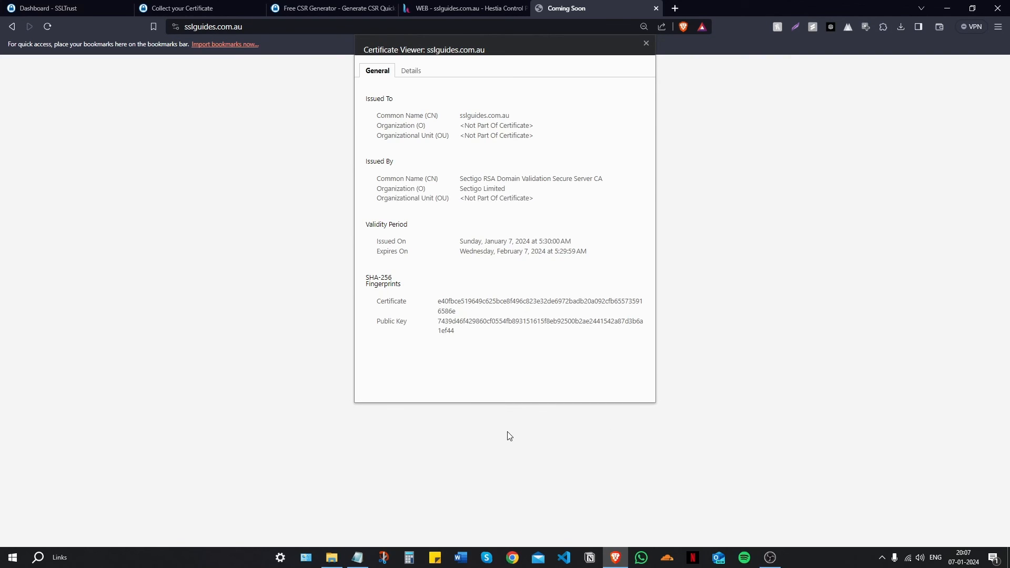
left_click(675, 9)
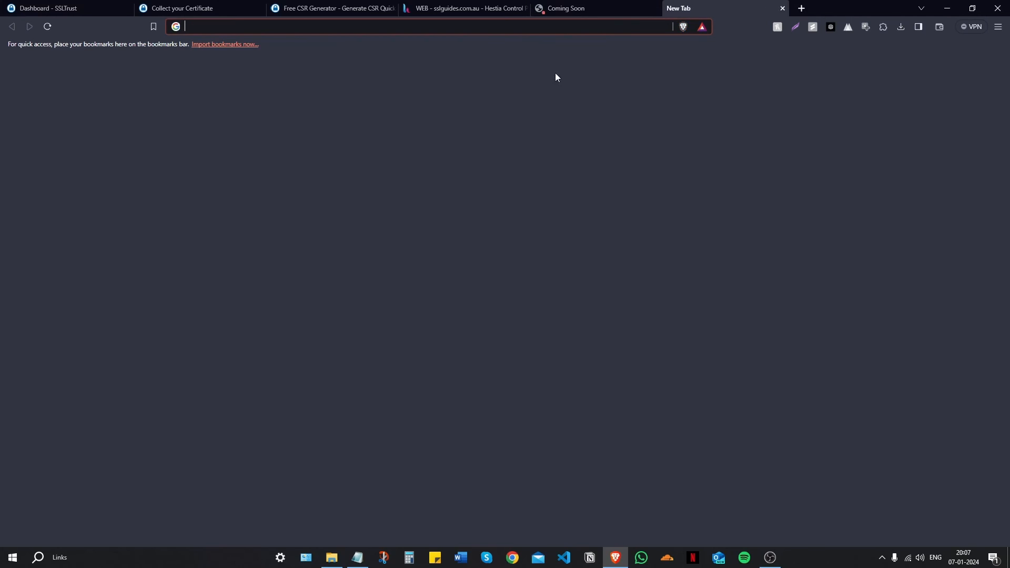
type("ssll")
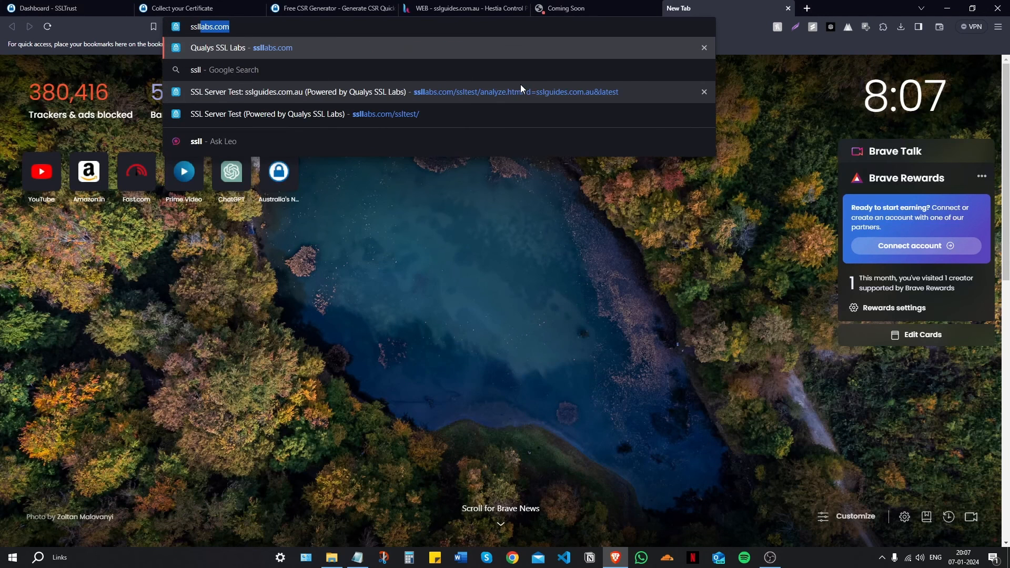
key("Return")
left_click(562, 8)
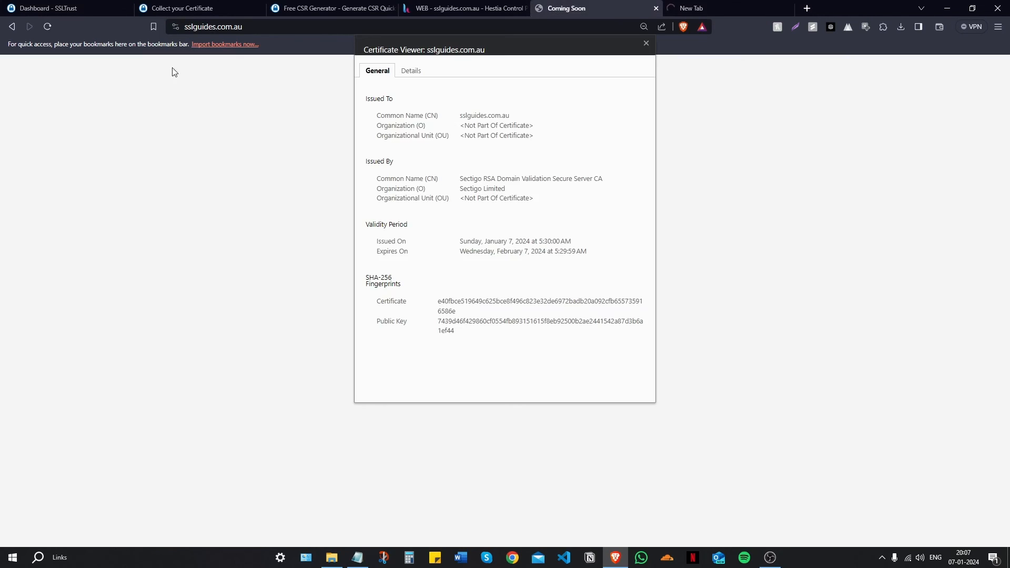
left_click(211, 26)
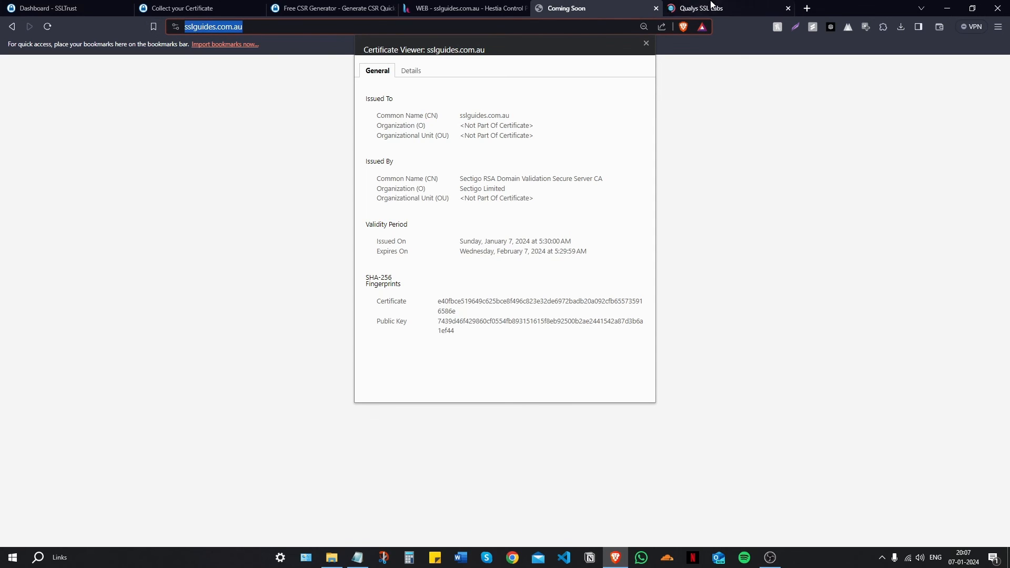
left_click(711, 6)
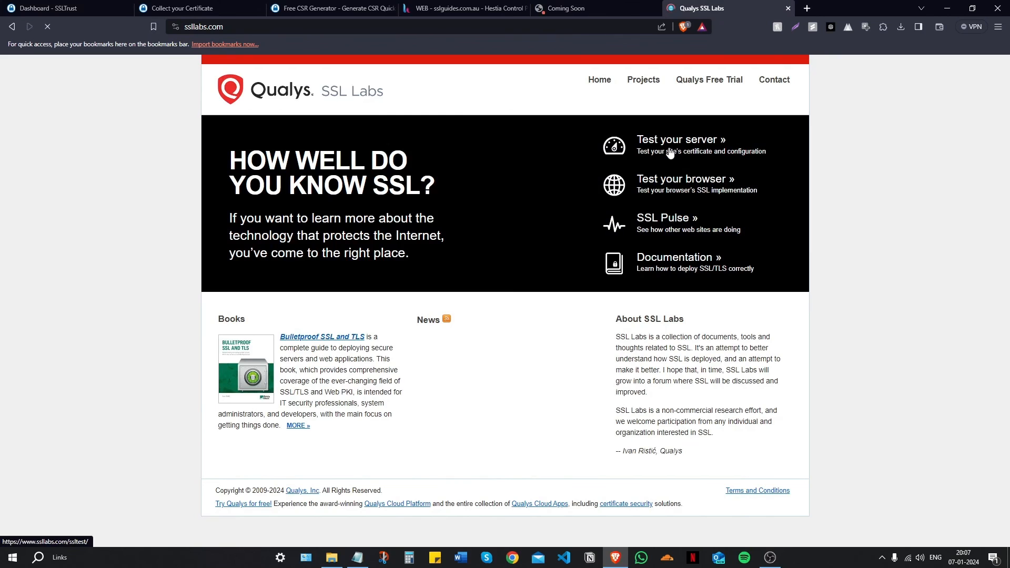
left_click(670, 153)
key("ctrl+v")
left_click(649, 244)
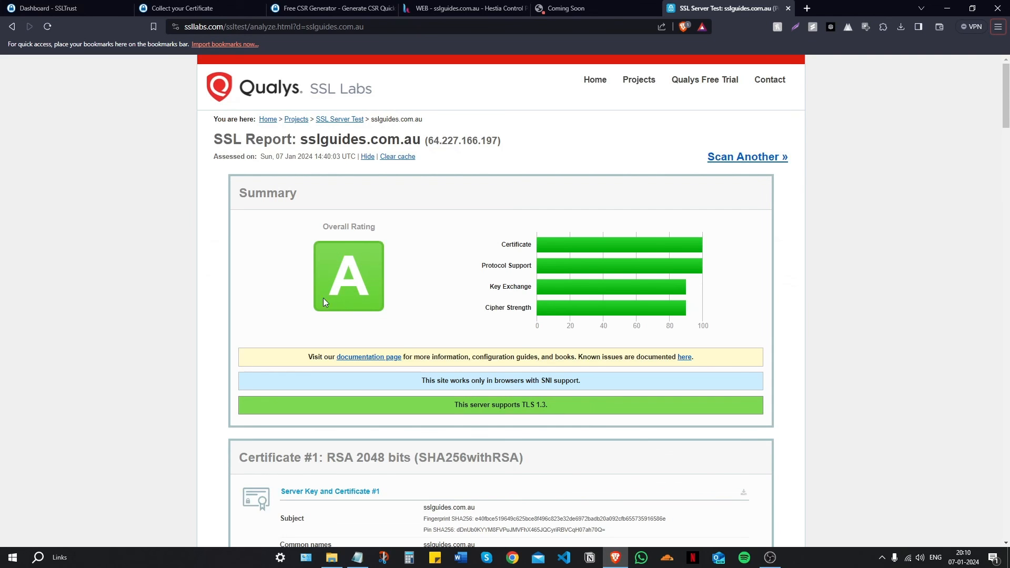
Step: Review the report: overall A rating, TLS 1.3 and 1.2 supported, SNI required
scroll(347, 299, "down", 15)
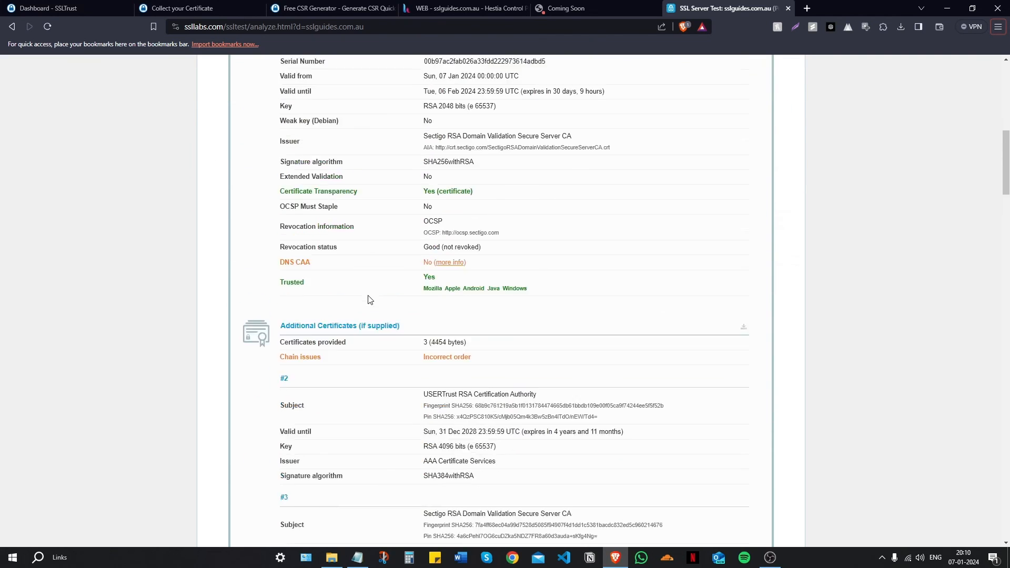
scroll(370, 300, "down", 7)
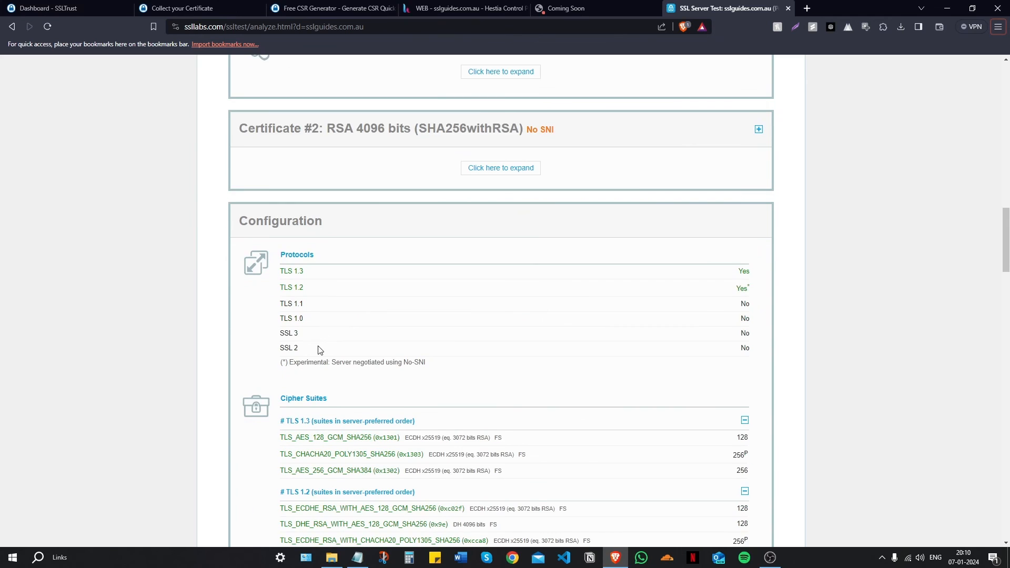
left_click_drag(312, 293, 281, 252)
left_click(191, 339)
scroll(191, 340, "down", 2)
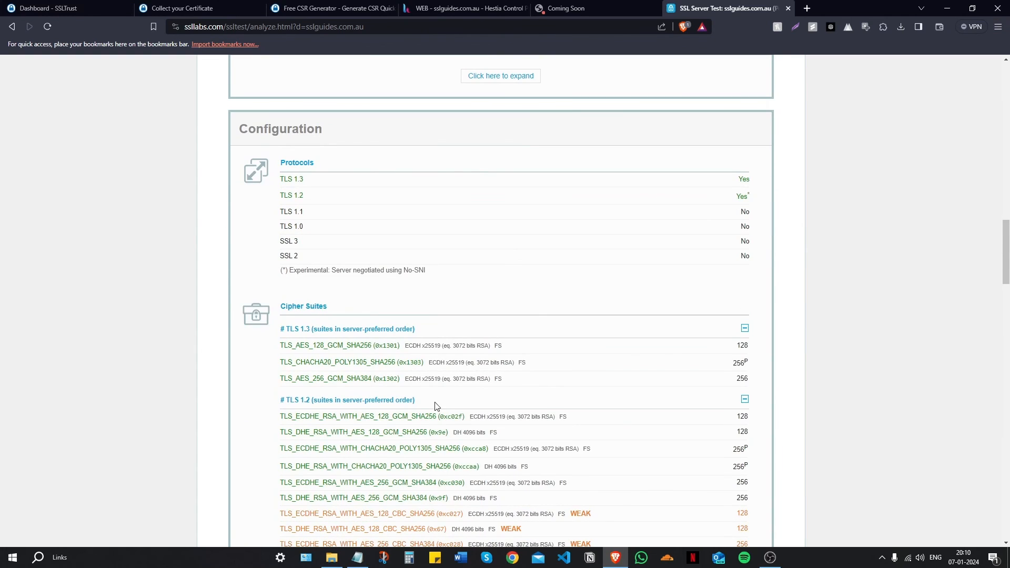
scroll(474, 416, "up", 20)
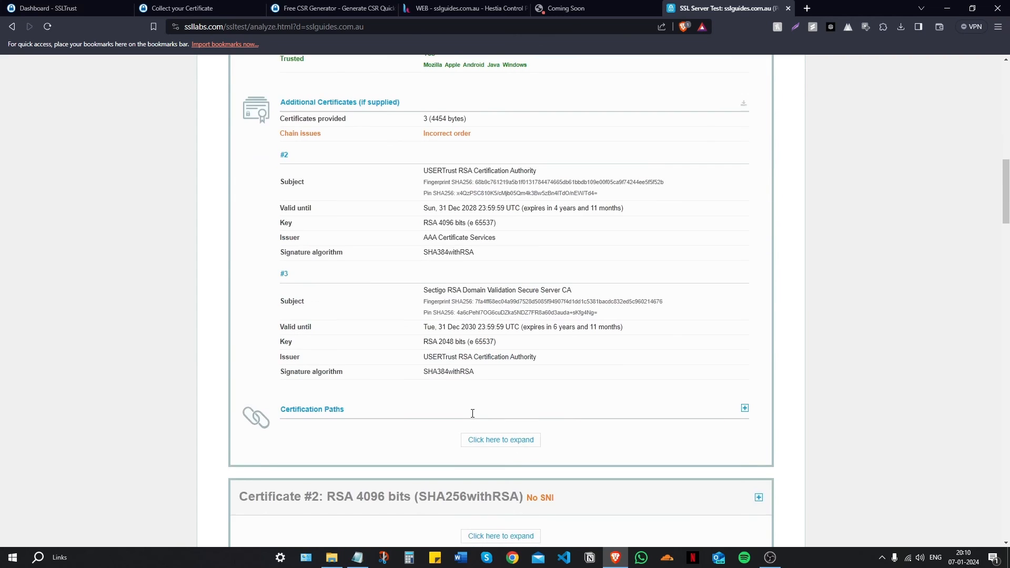
scroll(472, 414, "up", 3)
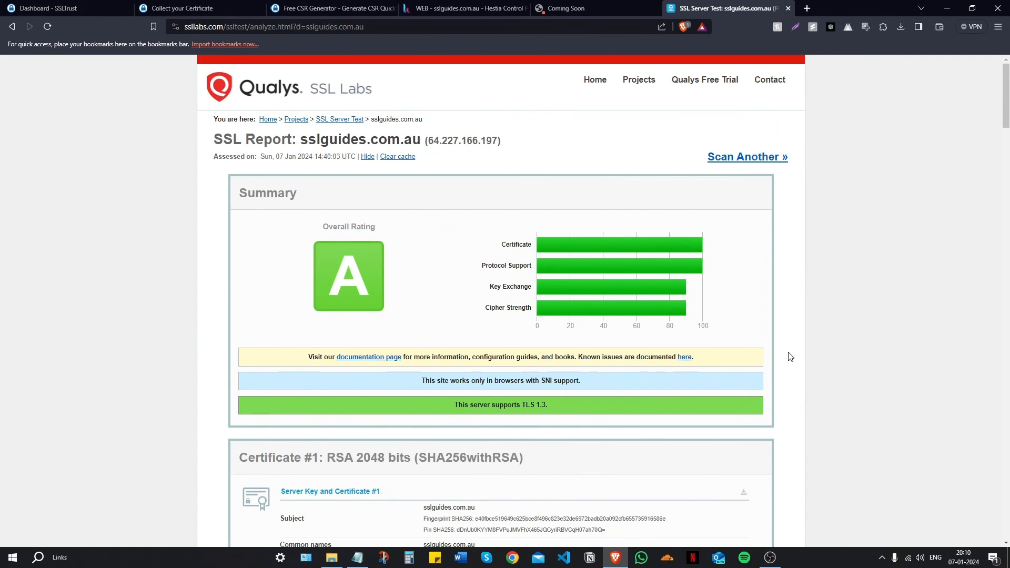